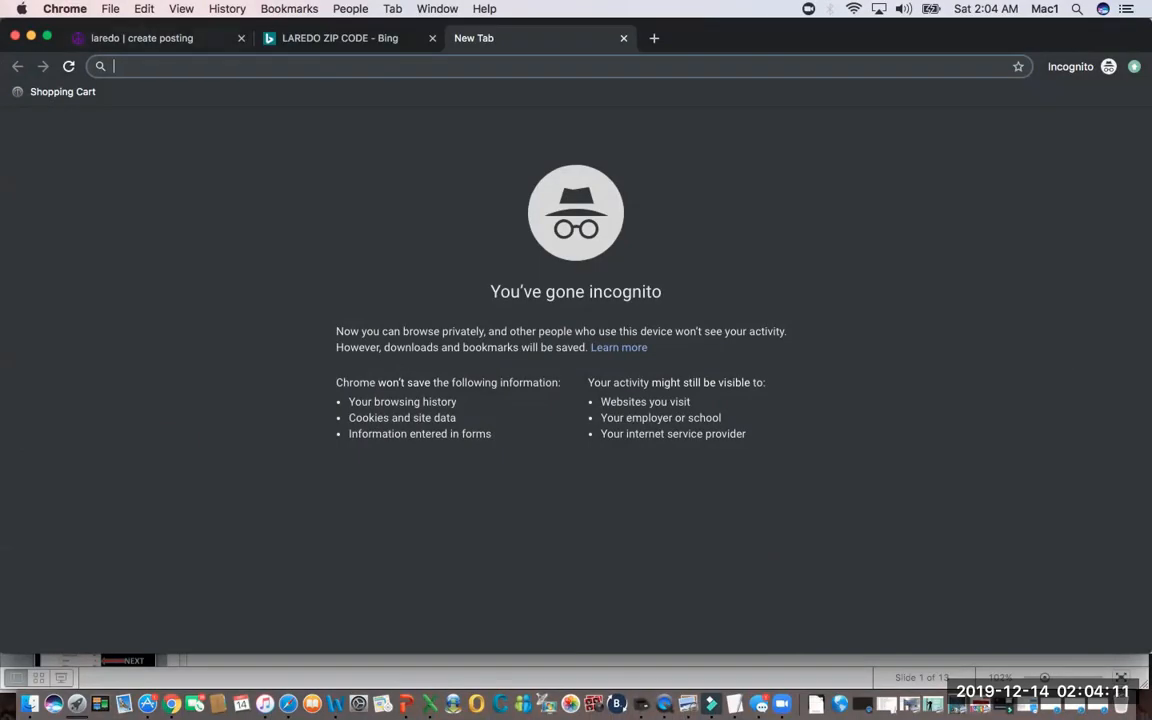
Open a new incognito window in the browser.
left_click(110, 9)
key("Down")
key("Down")
key("Down")
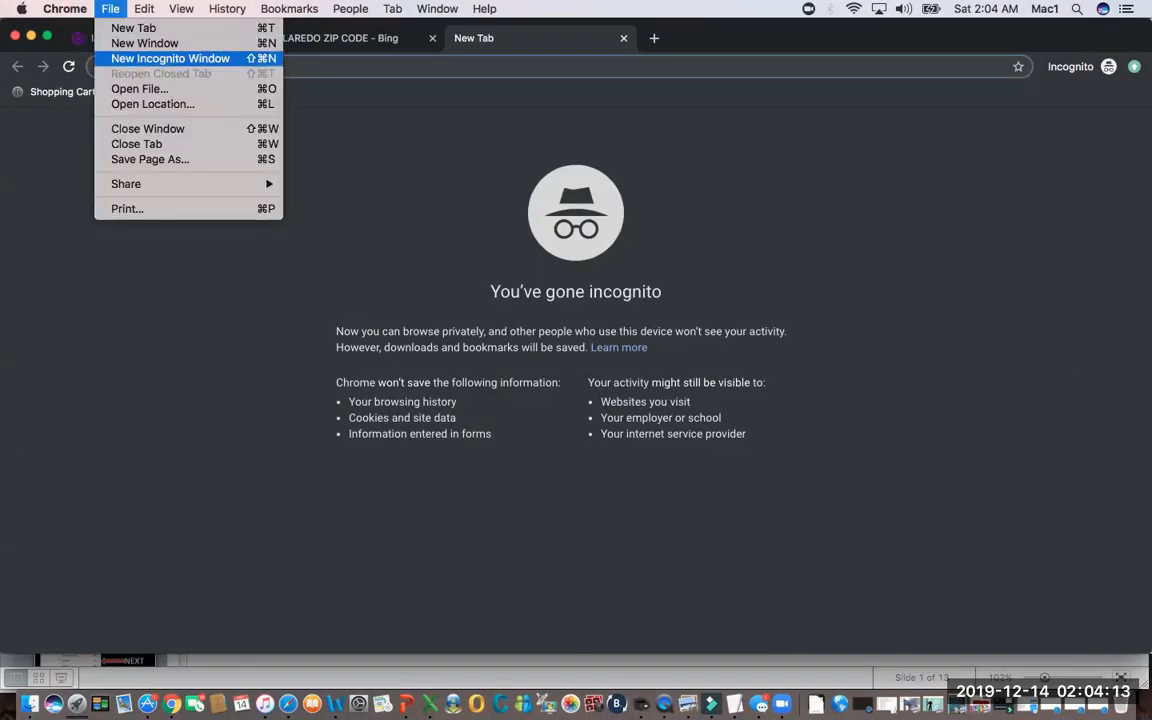
key("Return")
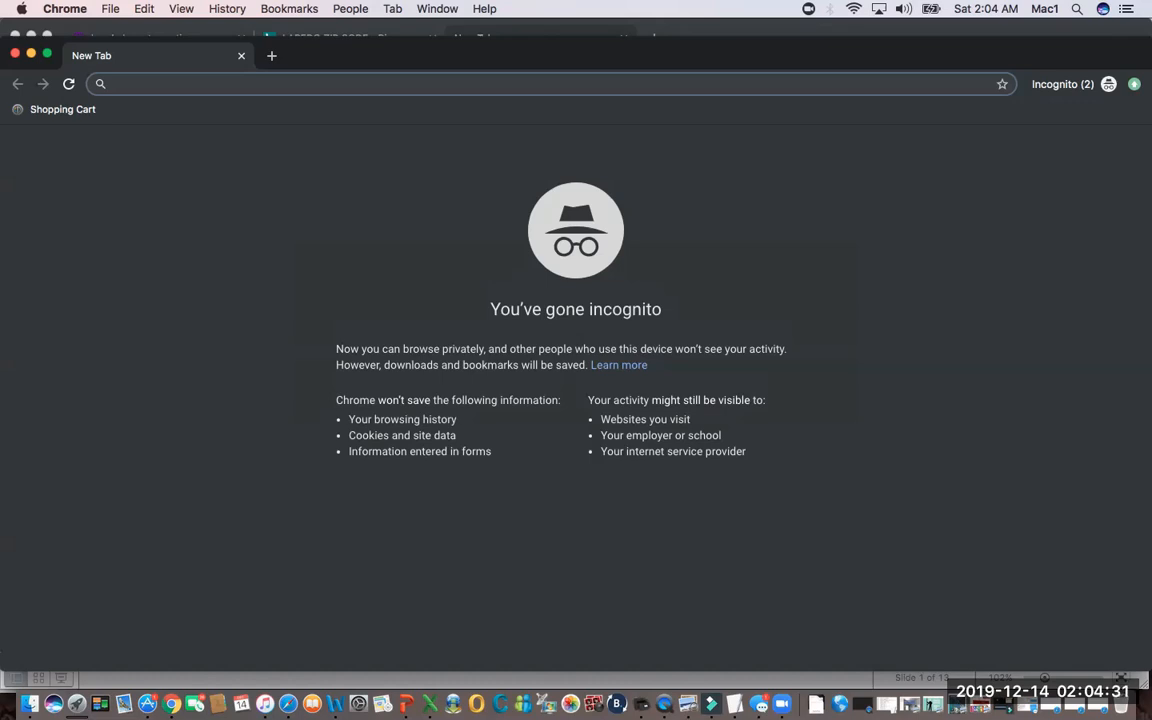
Go to craigslist.org in the new incognito window.
type("craigslist")
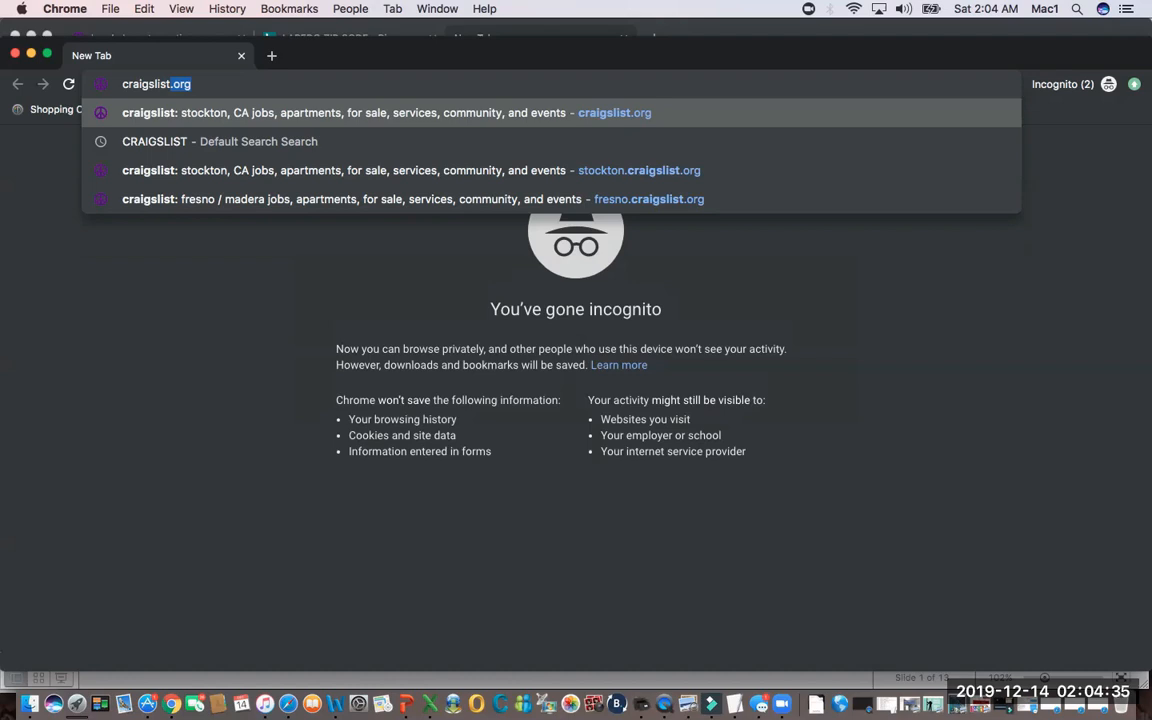
key("Return")
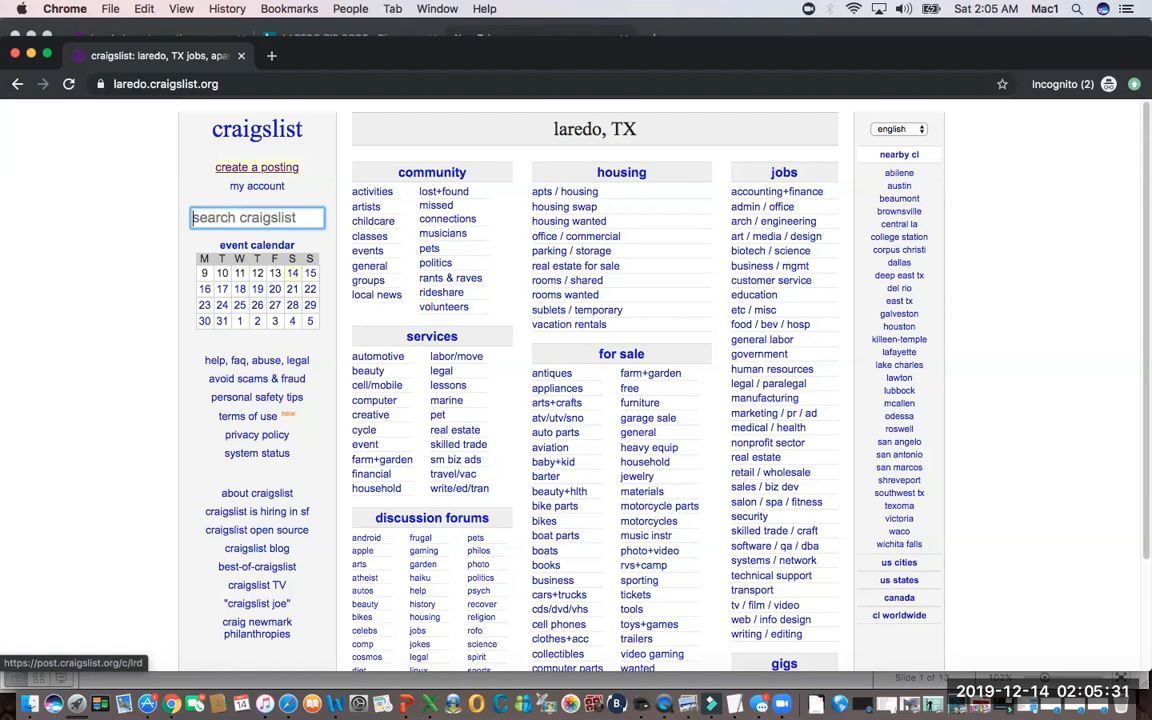
left_click(256, 167)
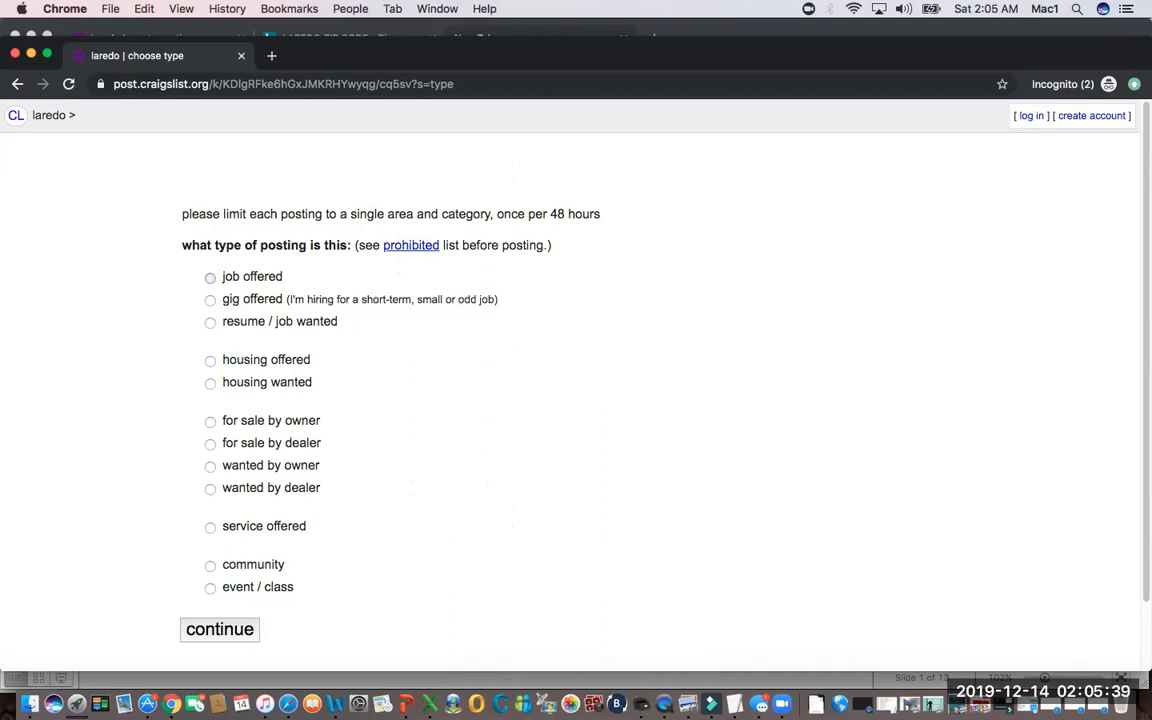
left_click(210, 278)
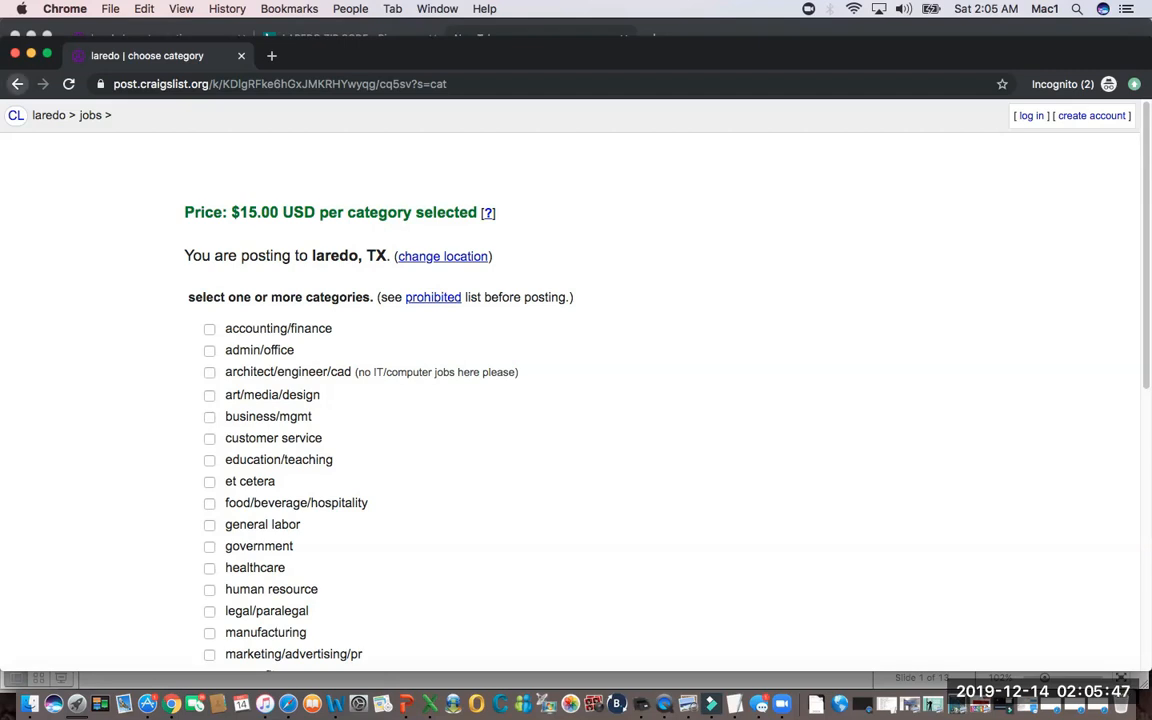
left_click(17, 84)
left_click(17, 84)
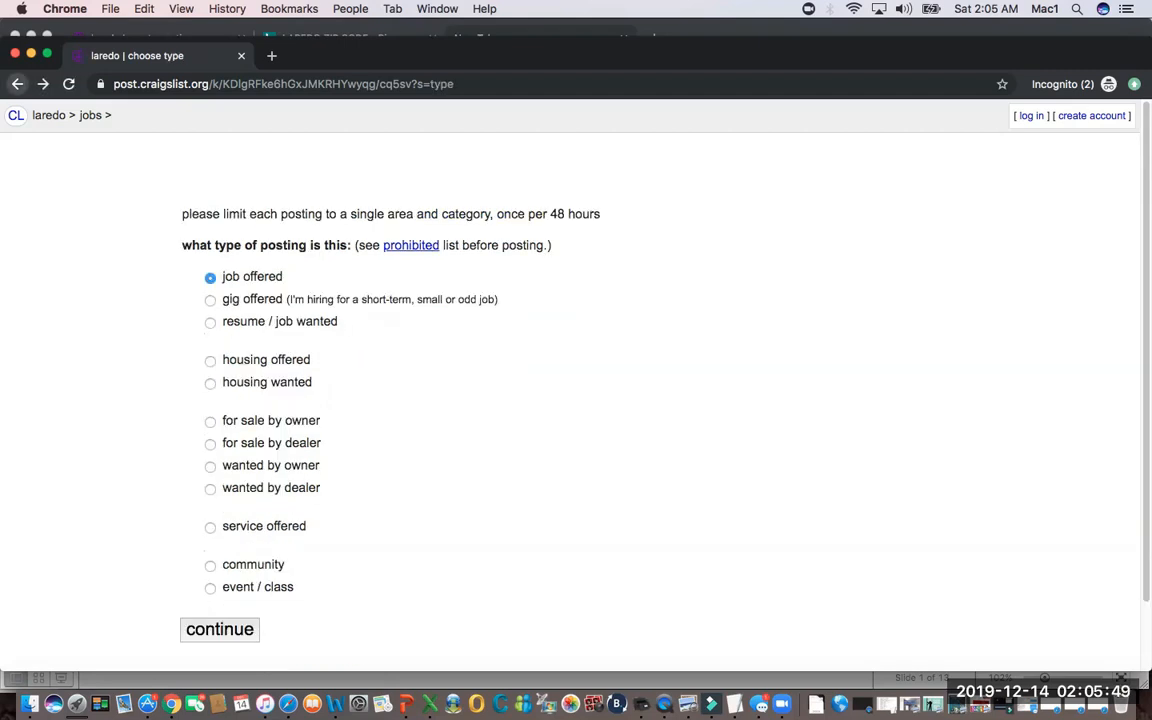
Switch from the Laredo site to the nearby Galveston site and start a new posting of type "job offered".
scroll(926, 301, "up", 3)
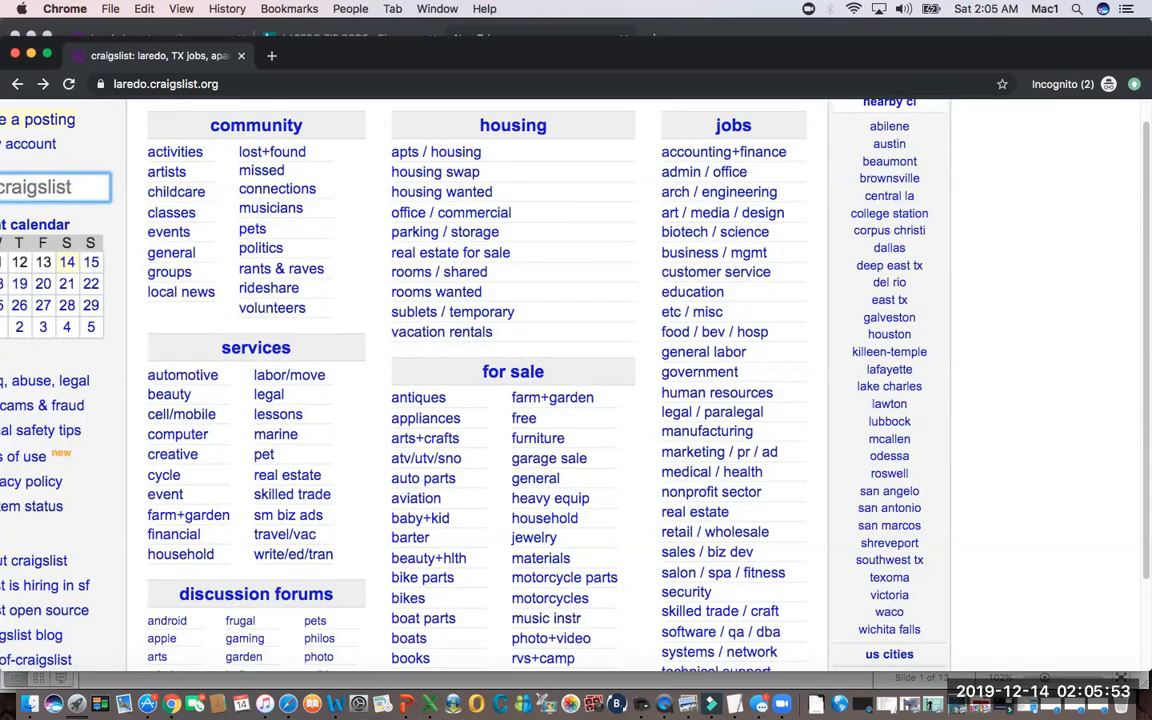
scroll(428, 346, "right", 2)
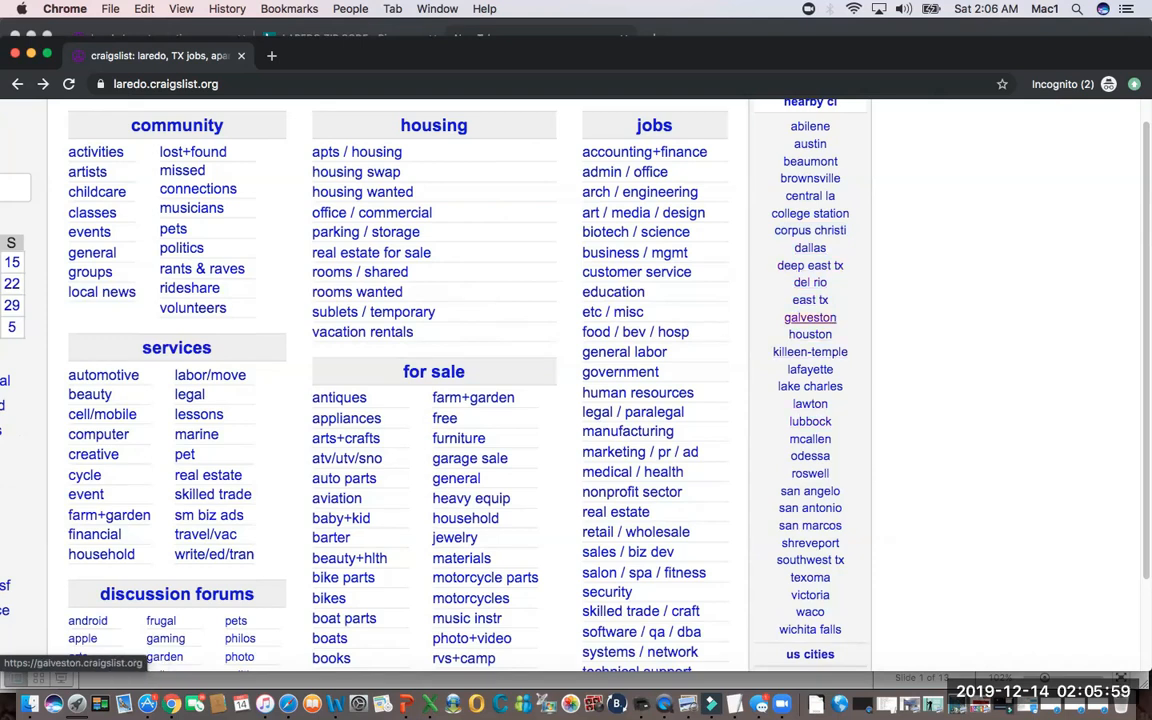
left_click(810, 317)
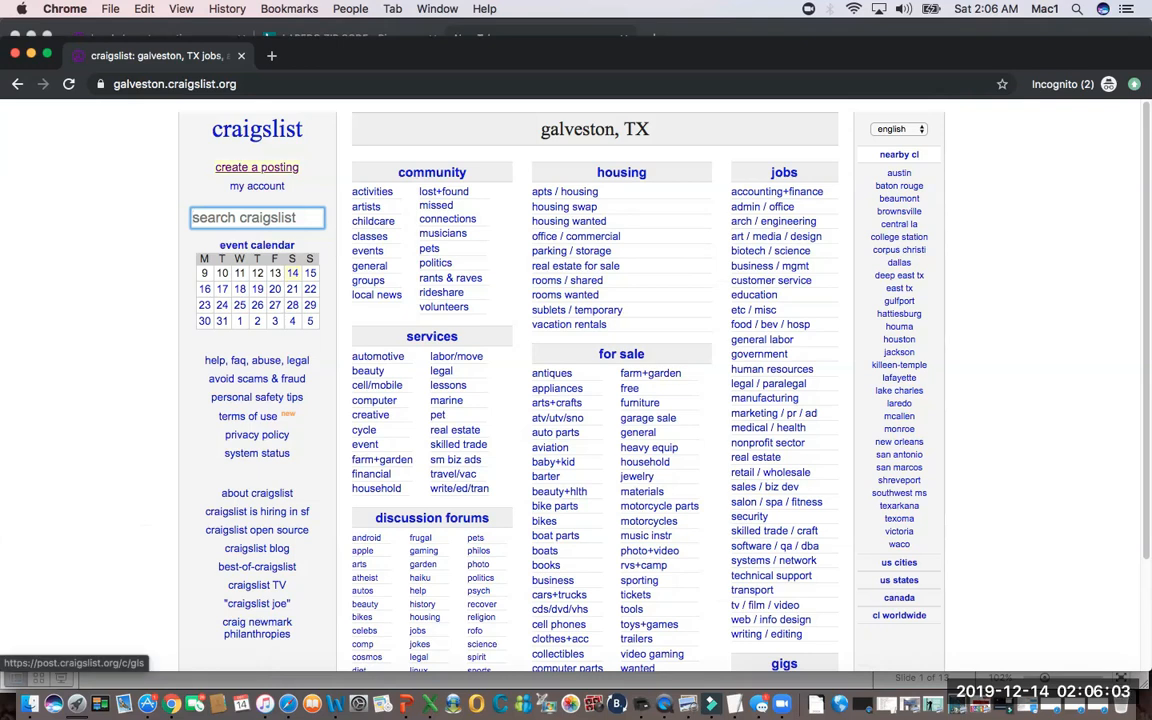
left_click(257, 167)
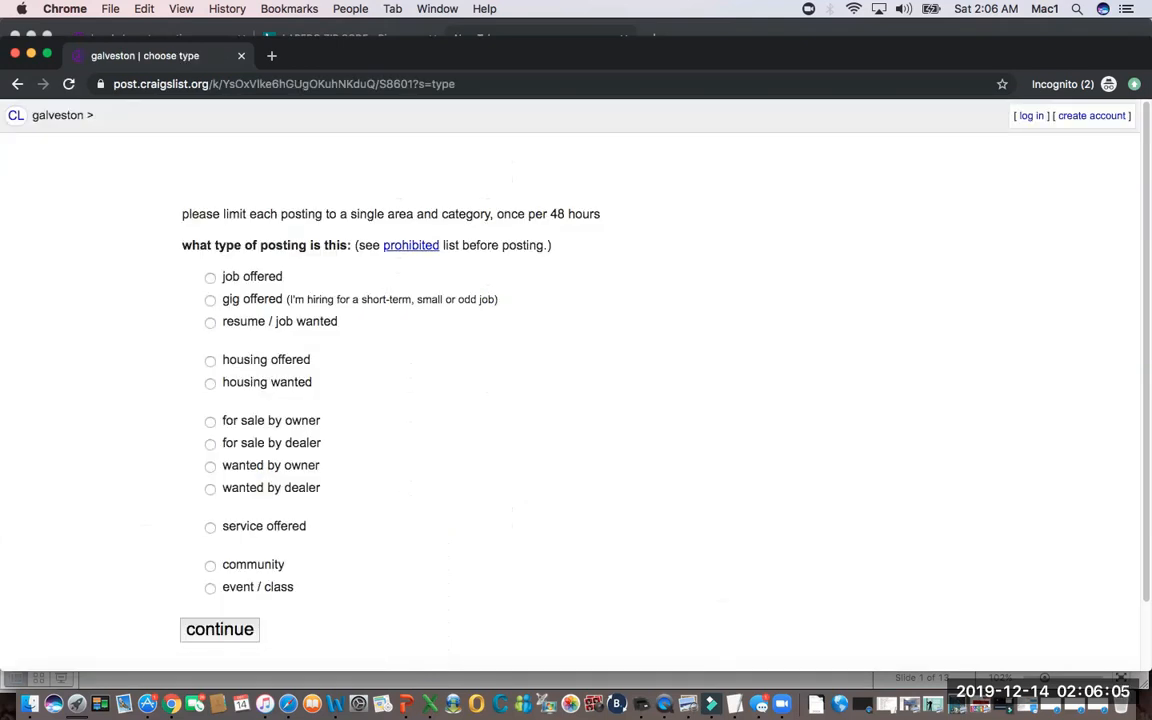
left_click(210, 278)
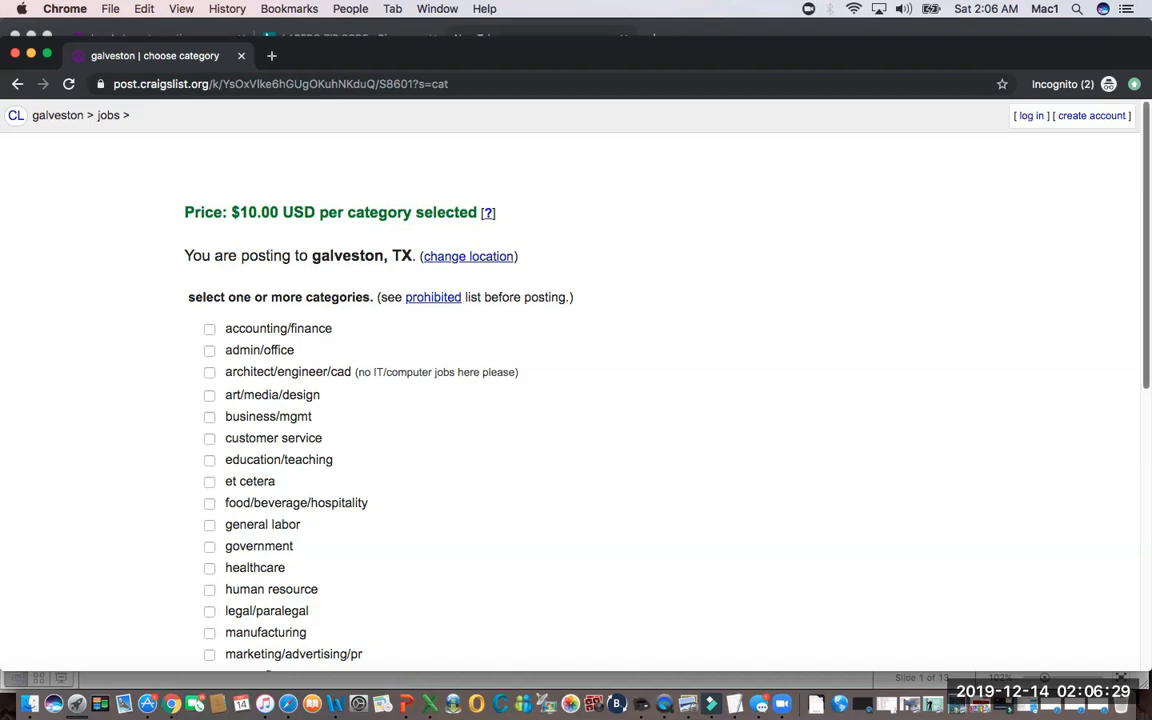
Review the job categories, select only "sales" for the Galveston posting, and continue to the posting form.
scroll(576, 385, "down", 5)
scroll(576, 385, "down", 5)
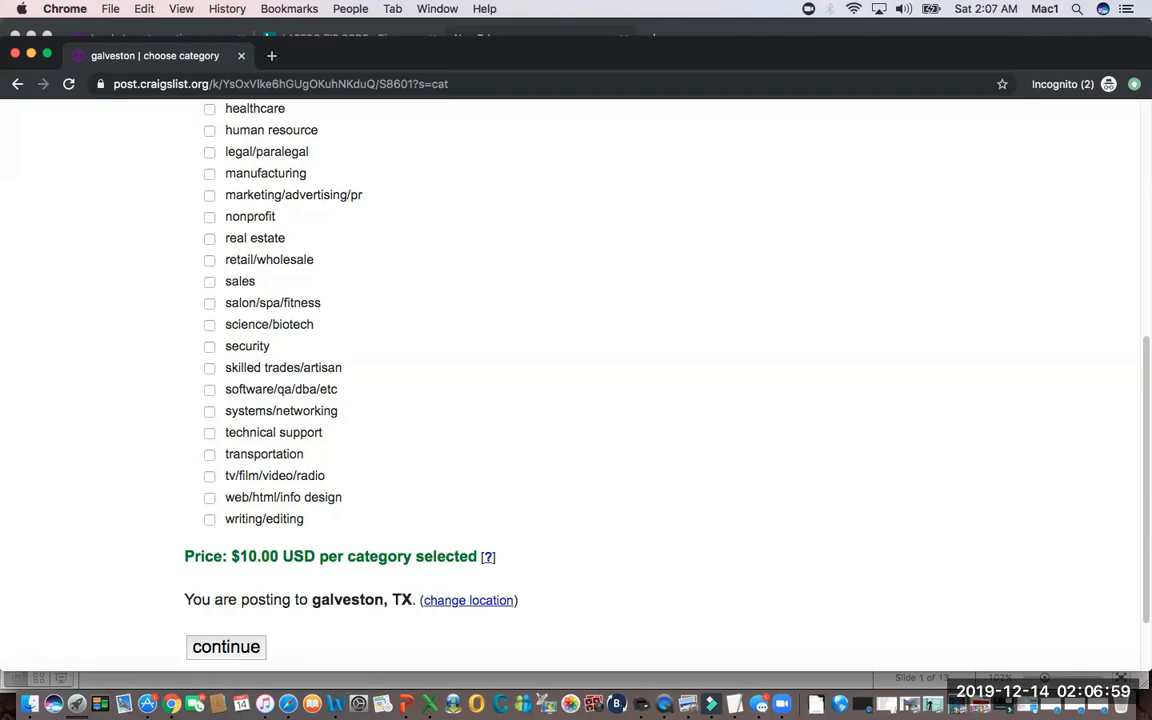
scroll(576, 380, "up", 1)
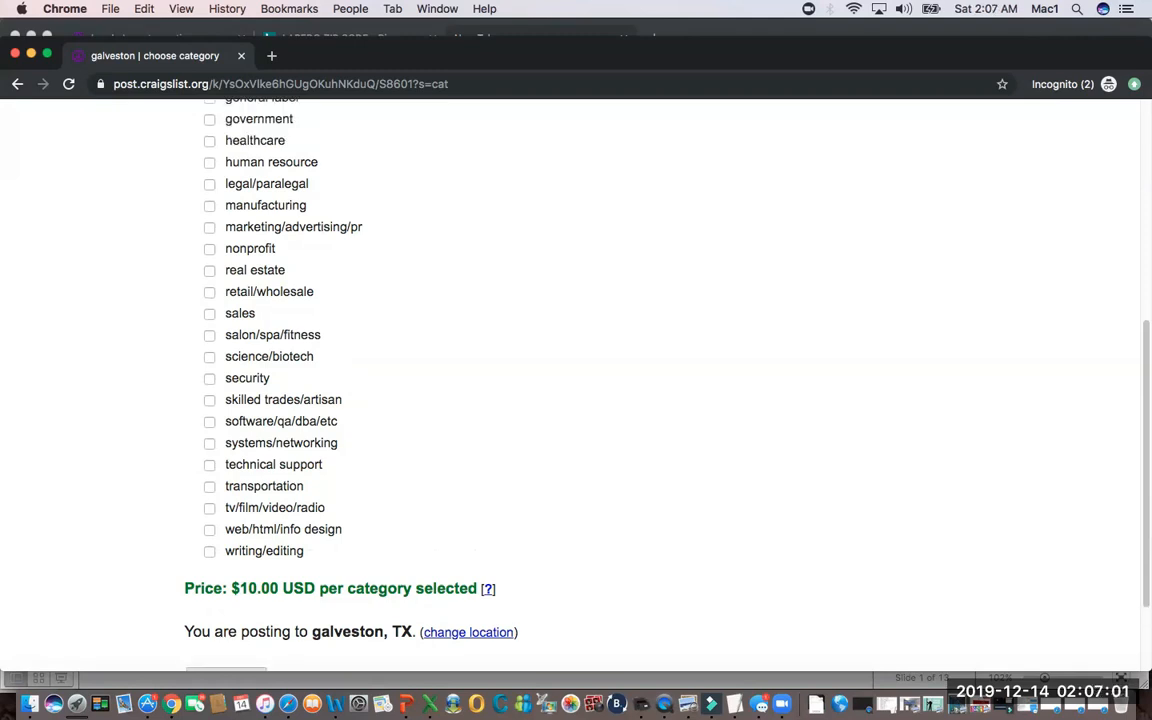
scroll(576, 380, "up", 7)
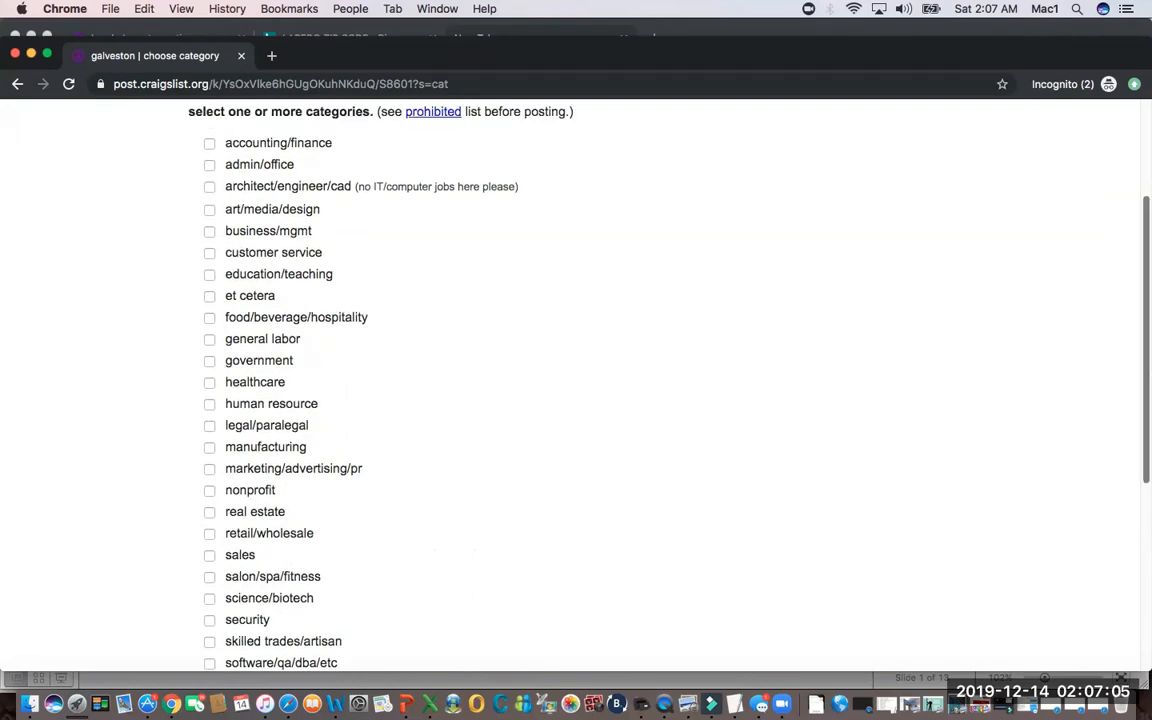
scroll(576, 380, "down", 6)
scroll(576, 380, "up", 1)
left_click_drag(1146, 443, 1146, 441)
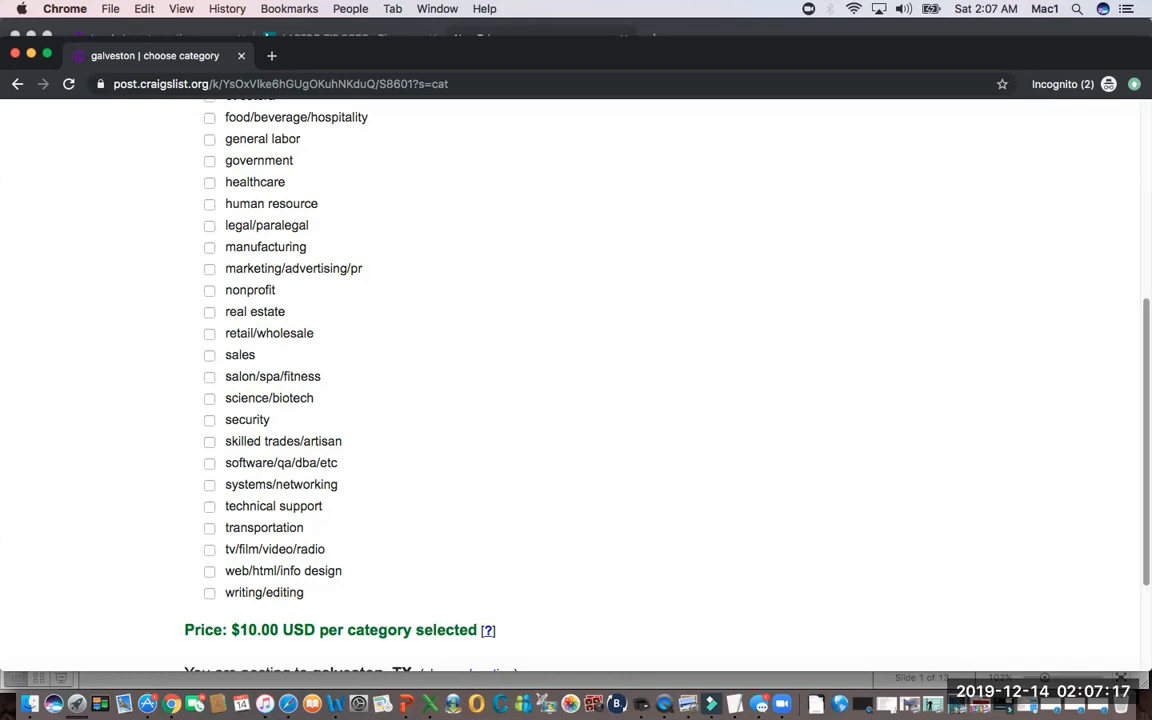
scroll(600, 380, "up", 2)
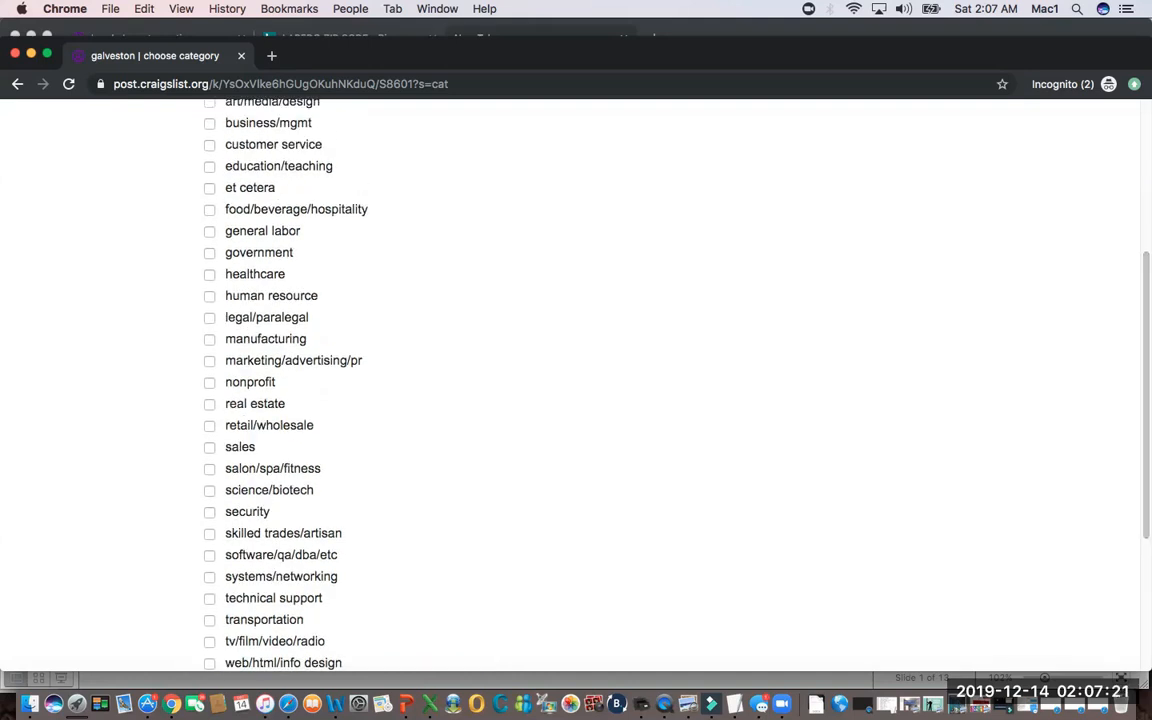
left_click(210, 448)
scroll(576, 380, "down", 5)
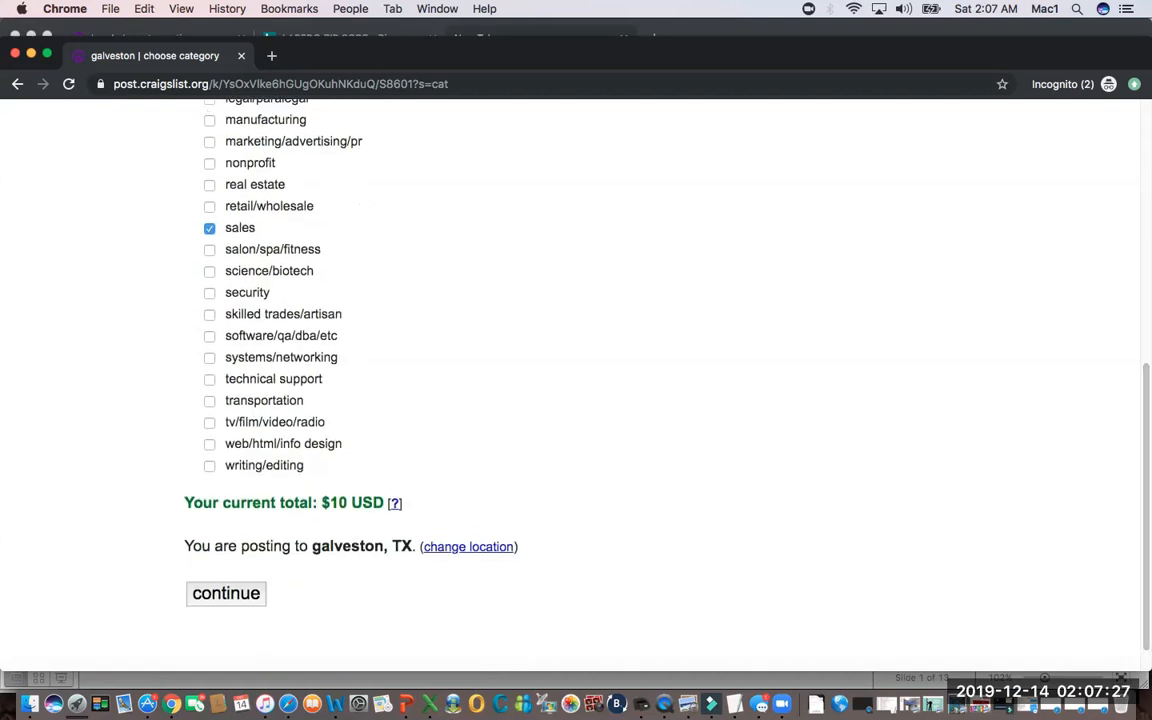
left_click(226, 594)
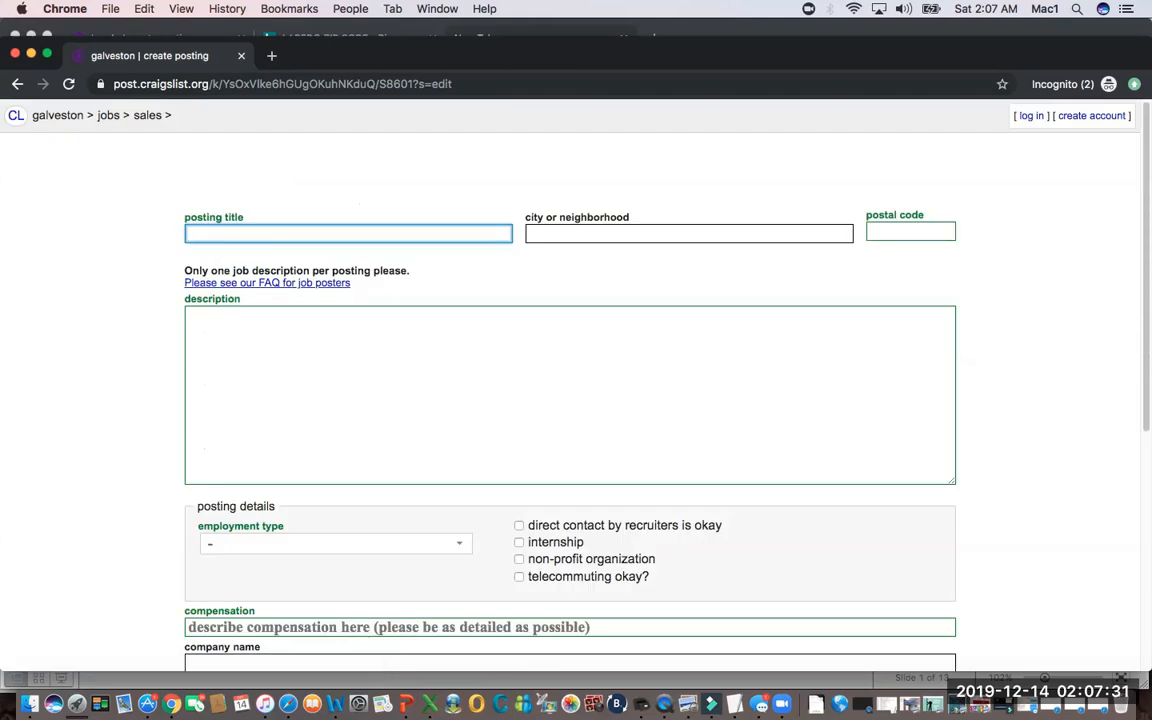
Switch to the slide show presentation and advance the current slide's animations through the second red arrow and the NEXT label.
key("super+Tab")
key("super+Tab")
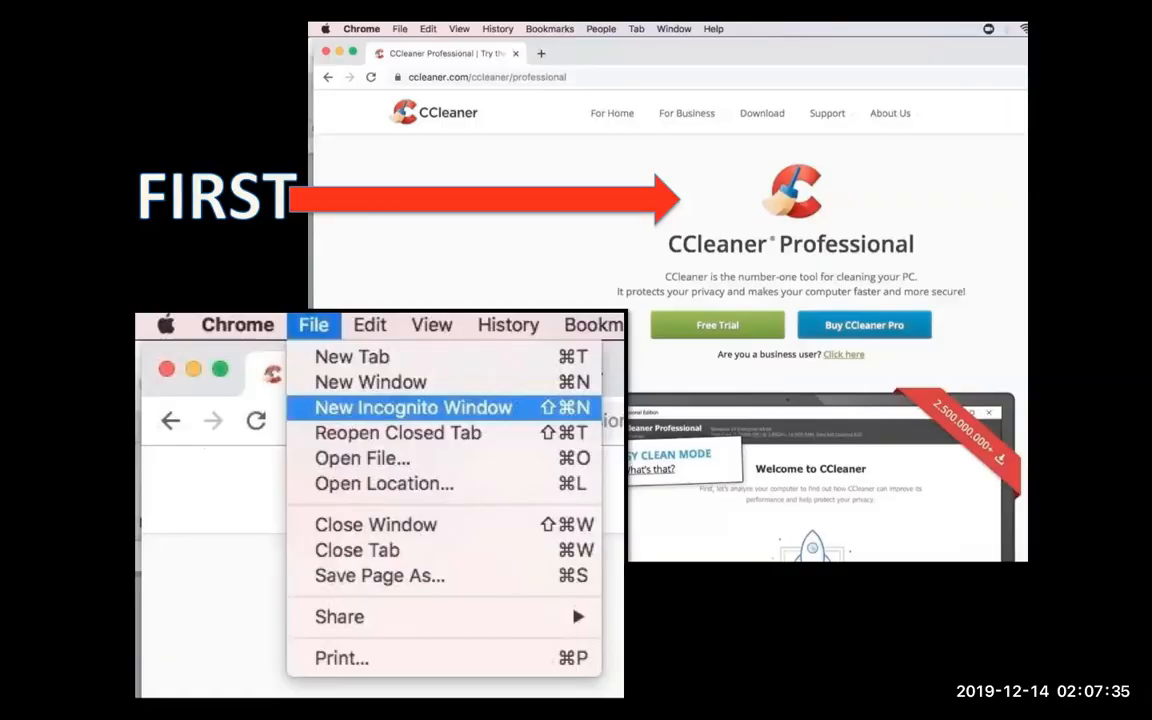
key("Right")
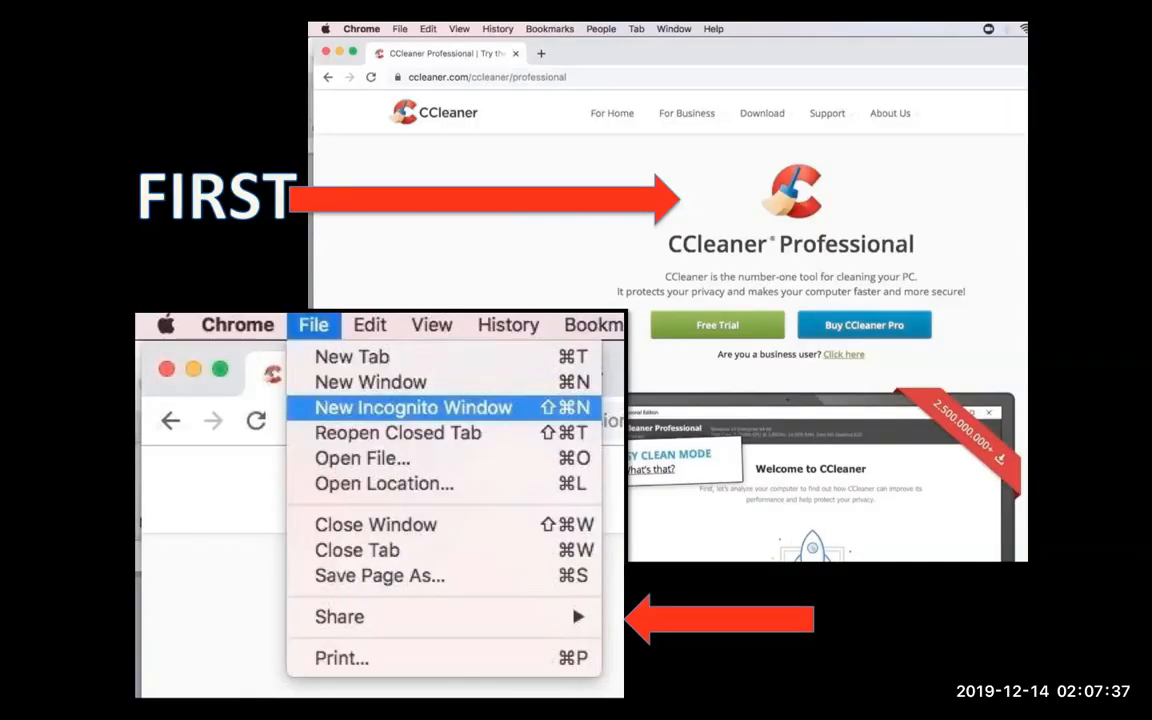
key("Right")
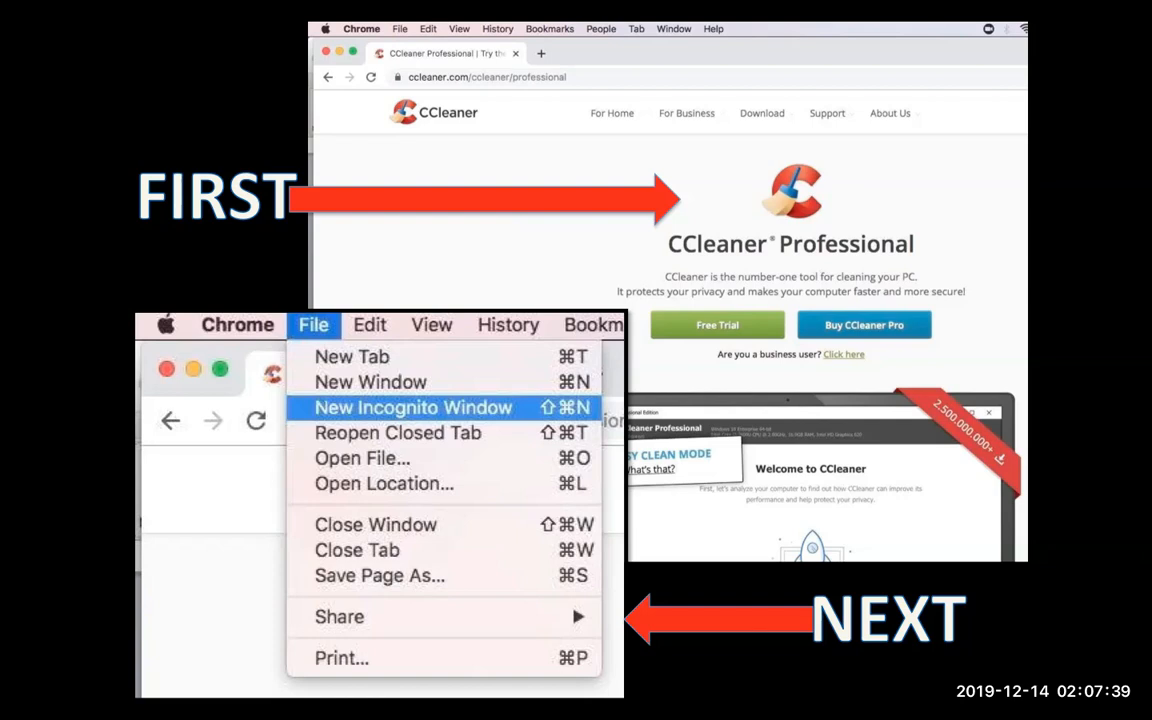
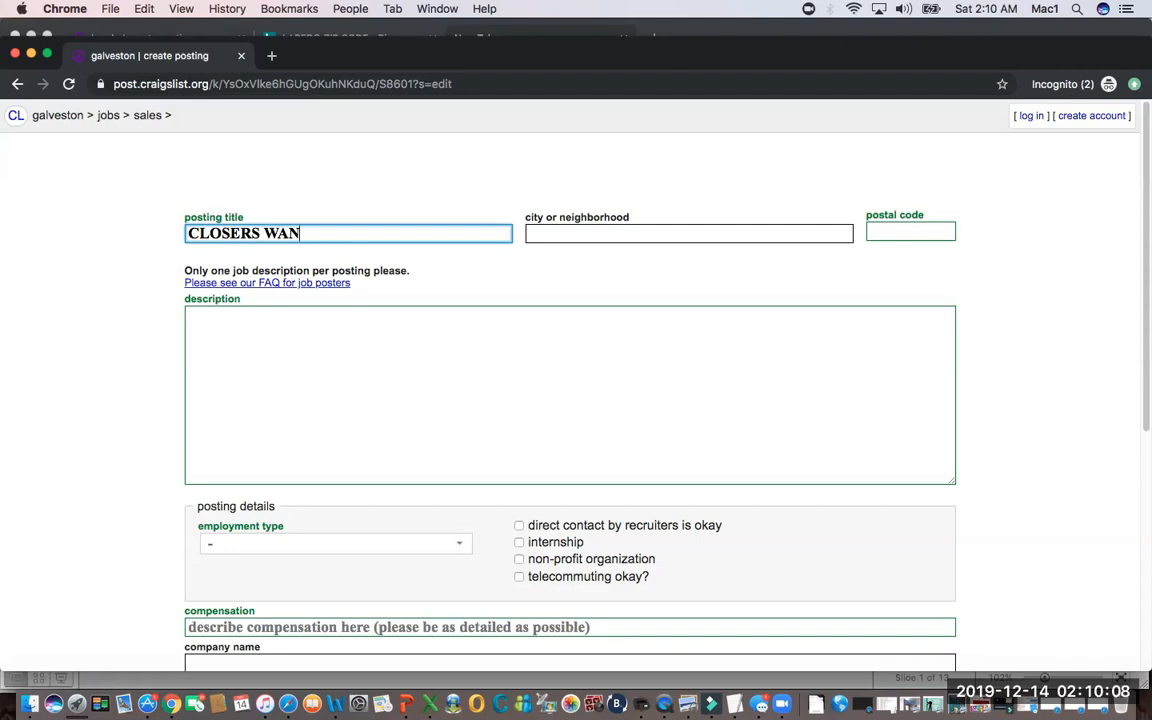
Complete the posting title as "CLOSERS WANTED / TOP COMMISSION / FREE FUN TRAINING".
type("TG")
key("BackSpace")
type("OP ")
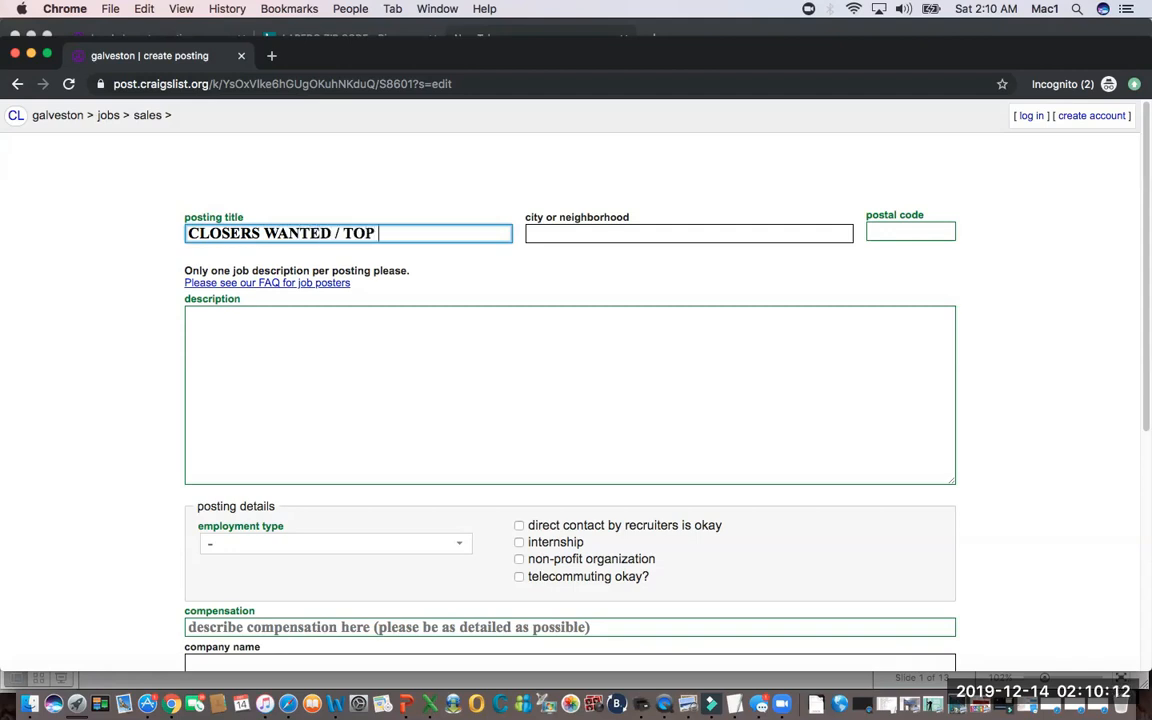
type("COMMISS")
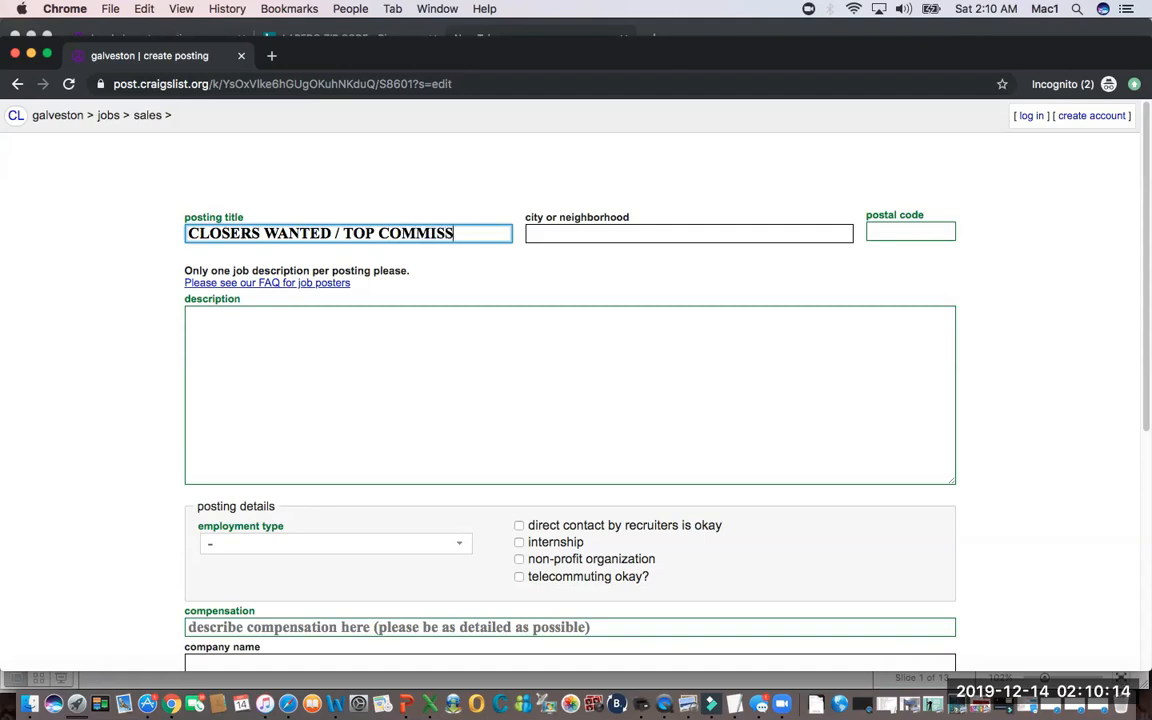
type("ION / FREE T")
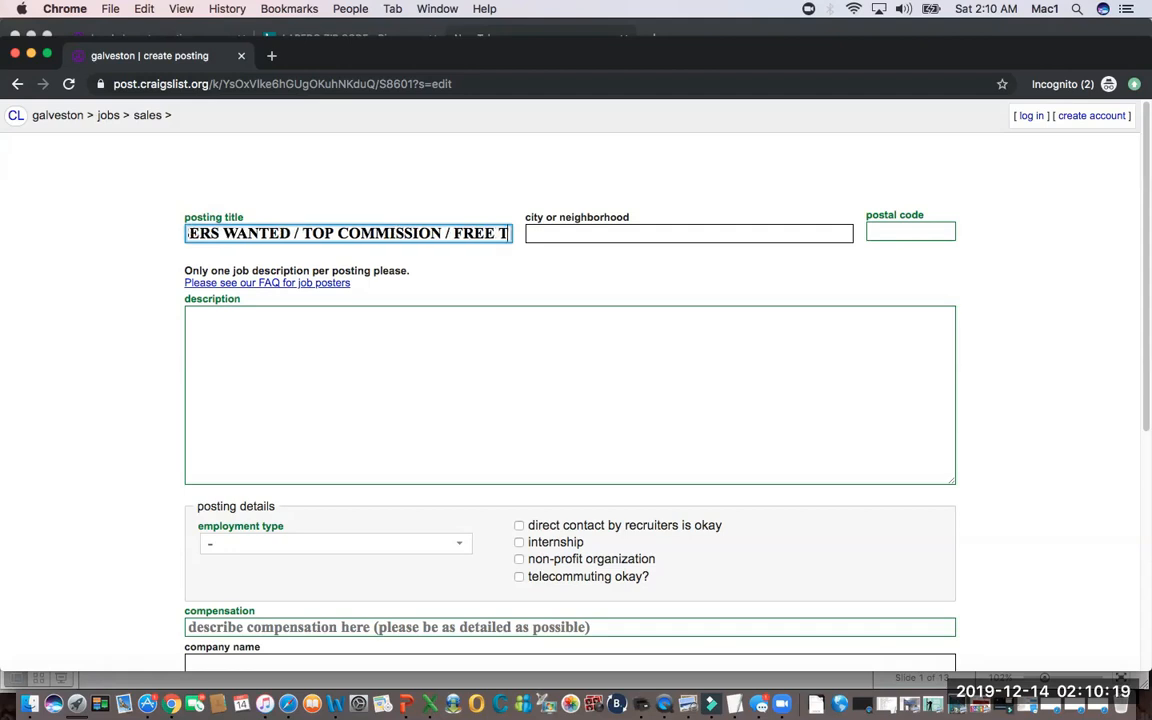
key("BackSpace")
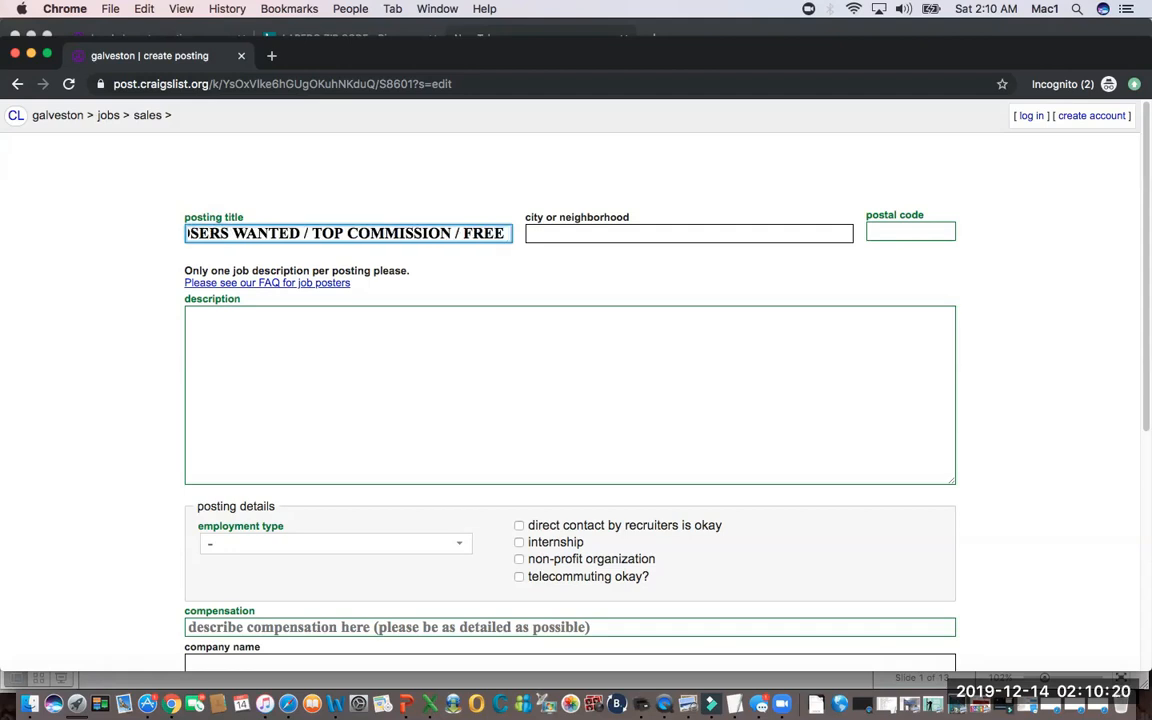
type("FUN T")
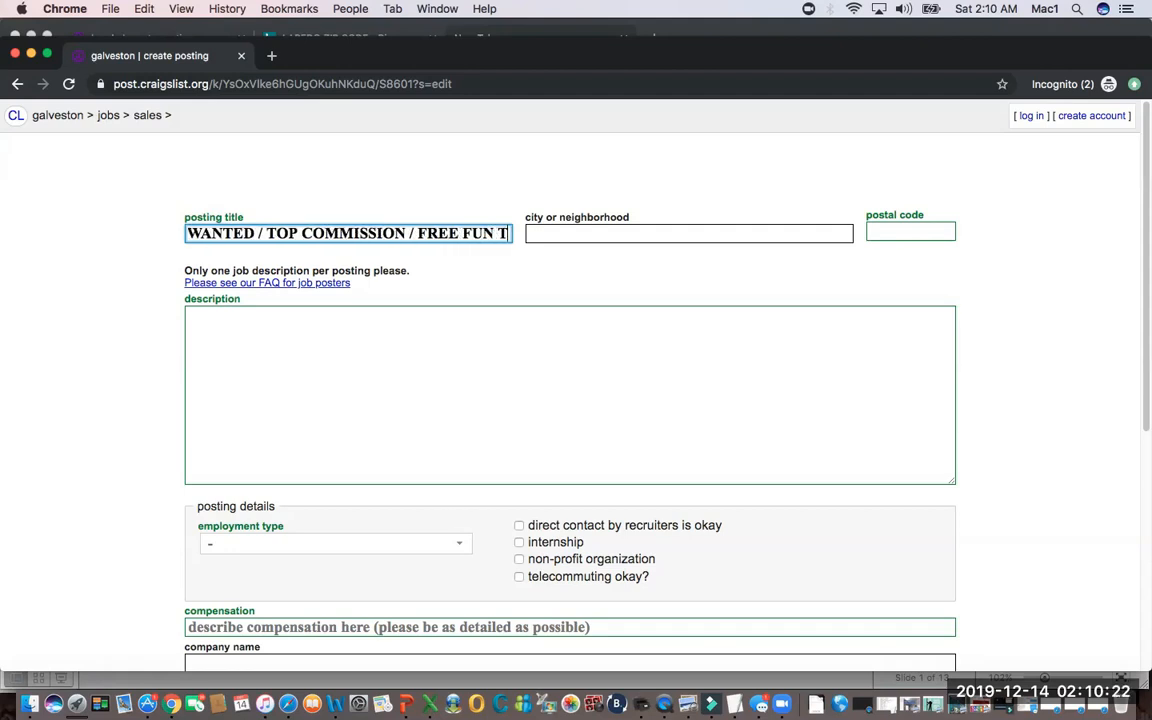
type("RAINING")
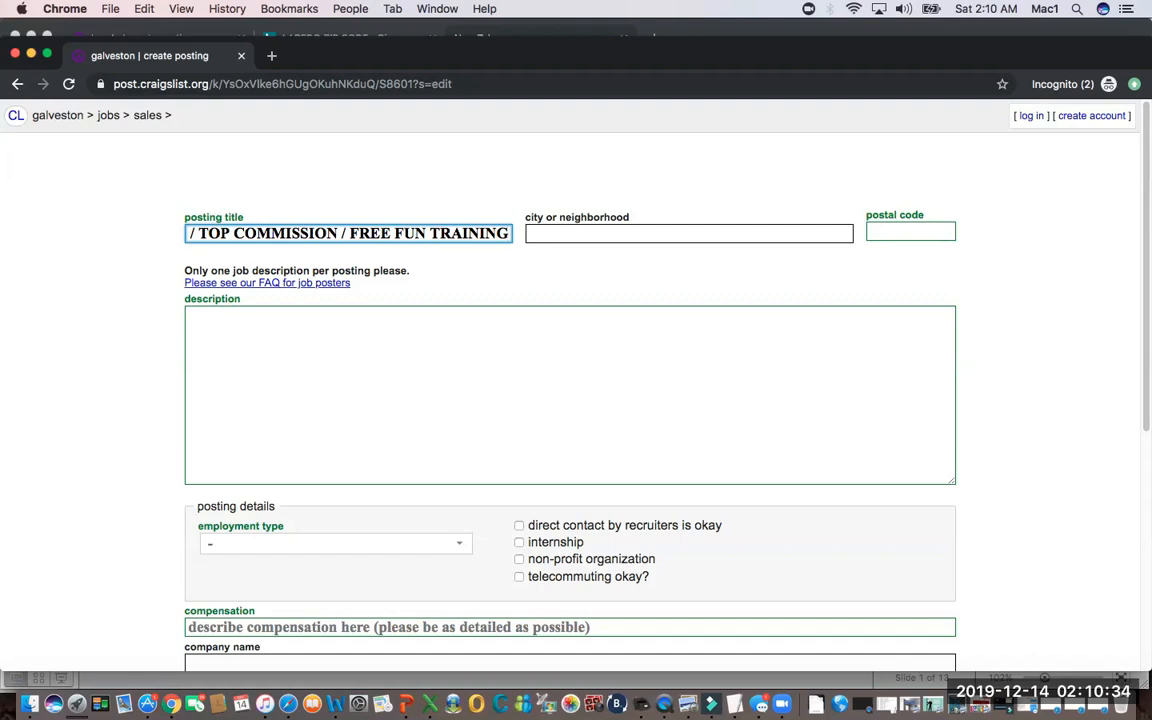
Enter GALVESTON as the posting's city or neighborhood and move on to the postal code.
key("Tab")
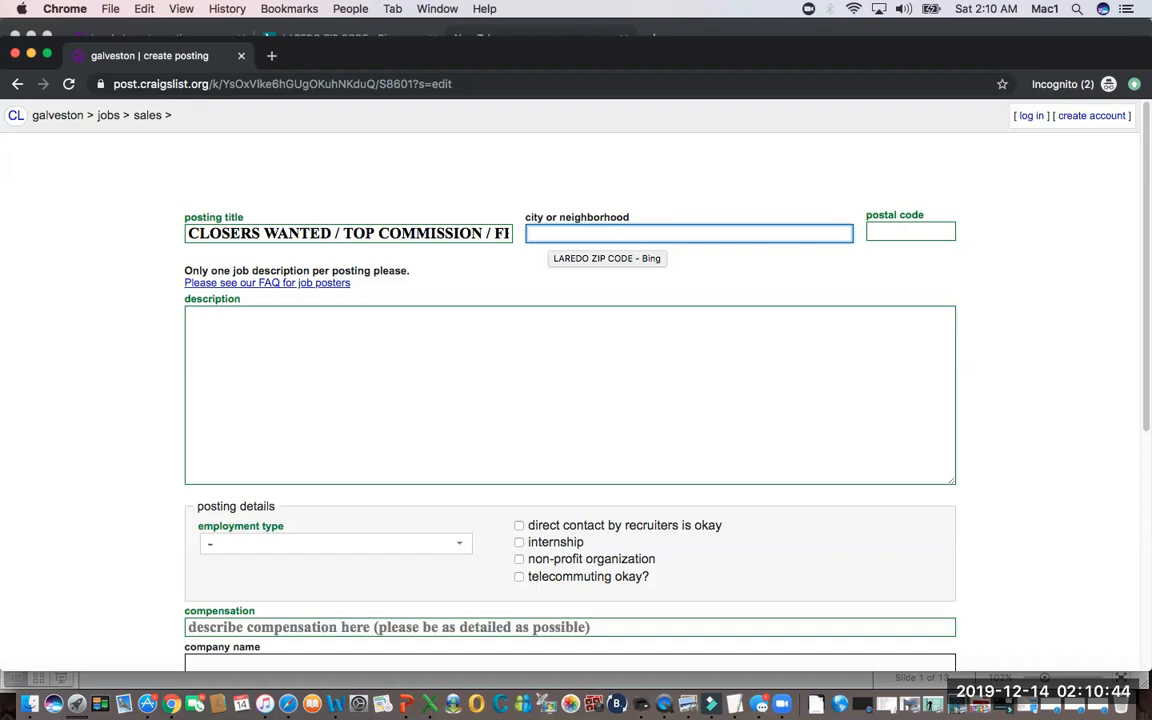
type("GAL")
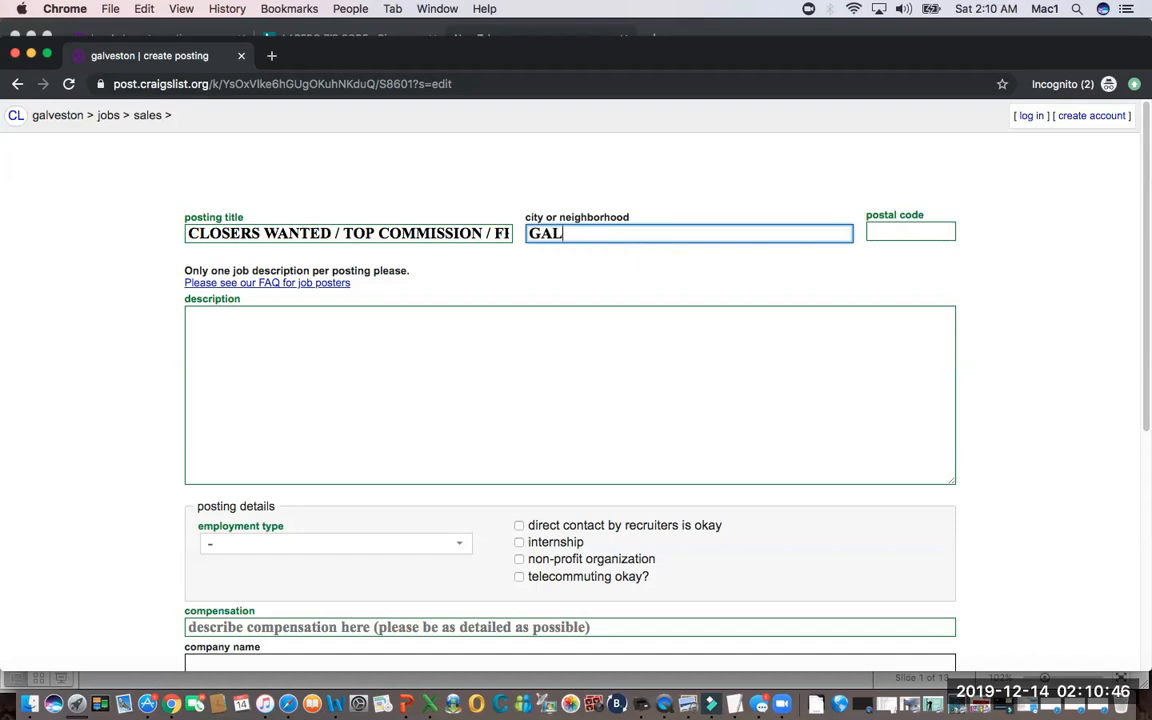
type("VESTON")
key("Tab")
key("Tab")
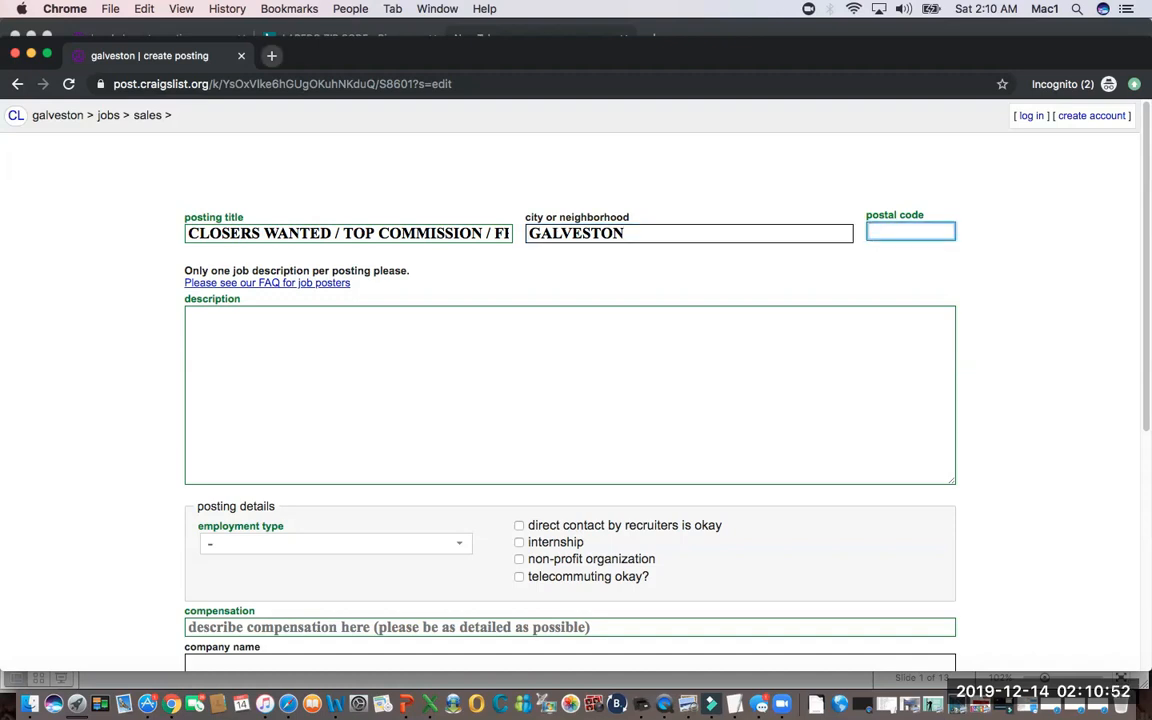
Search the web for "GALVESTON ZIP CODE" in a new incognito tab.
key("super+t")
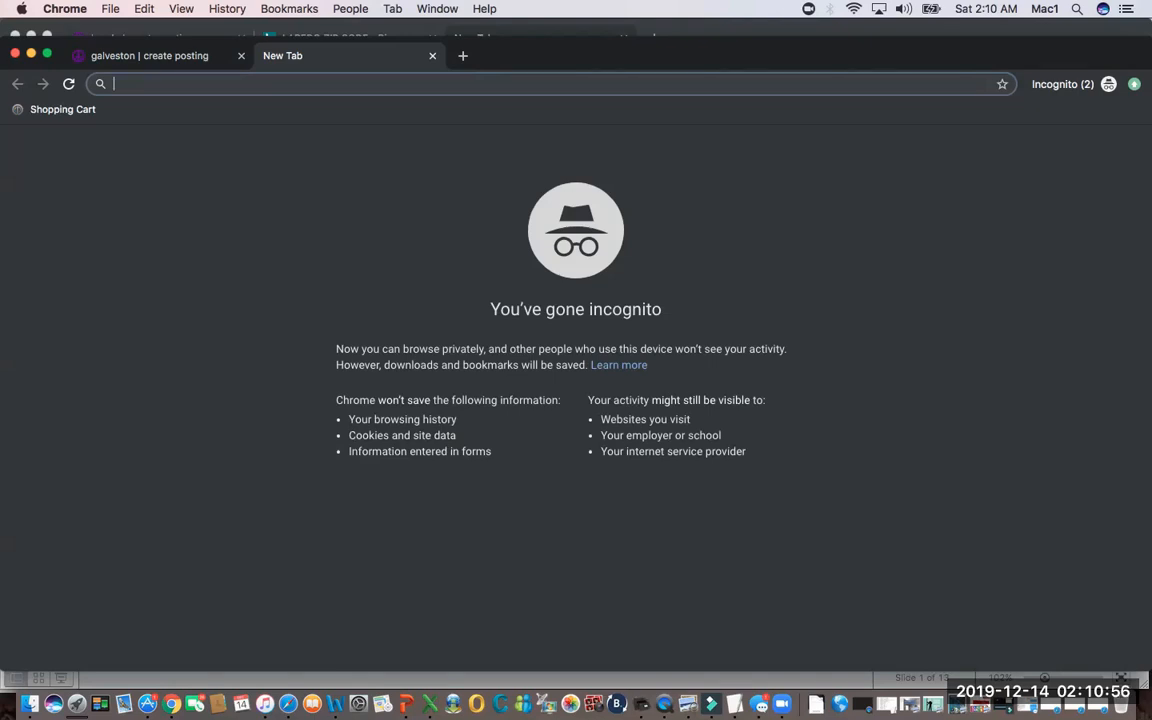
type("GALV")
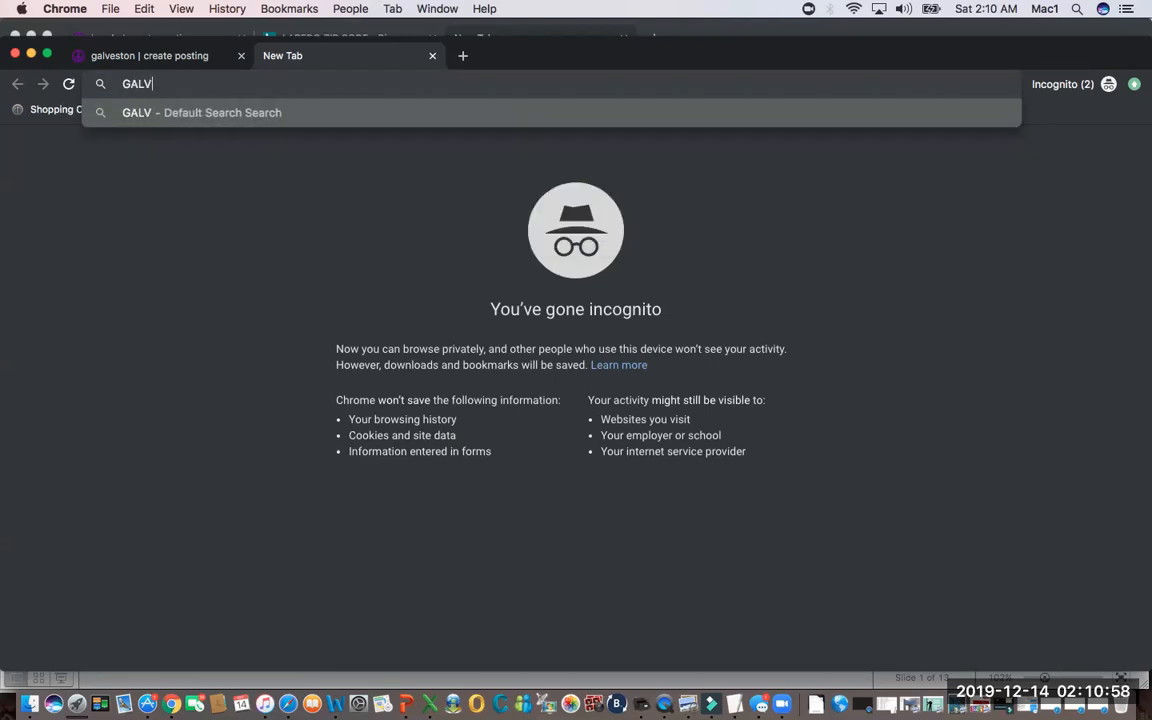
type("ESTON")
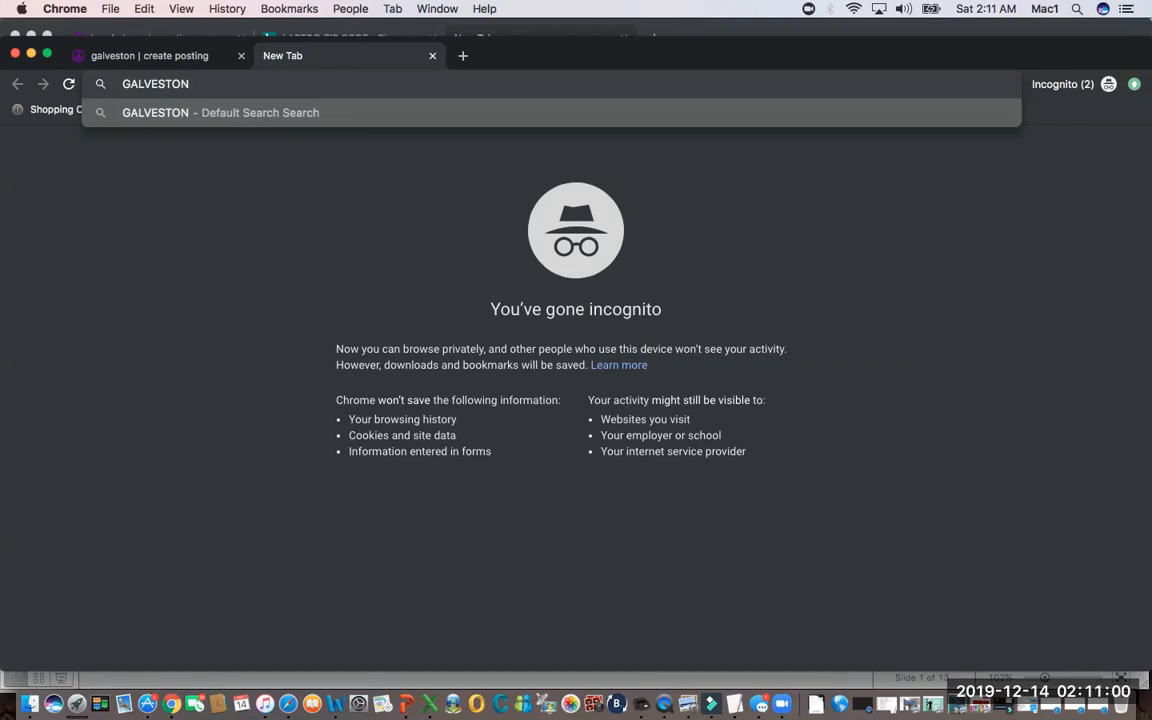
type(" ZIP ")
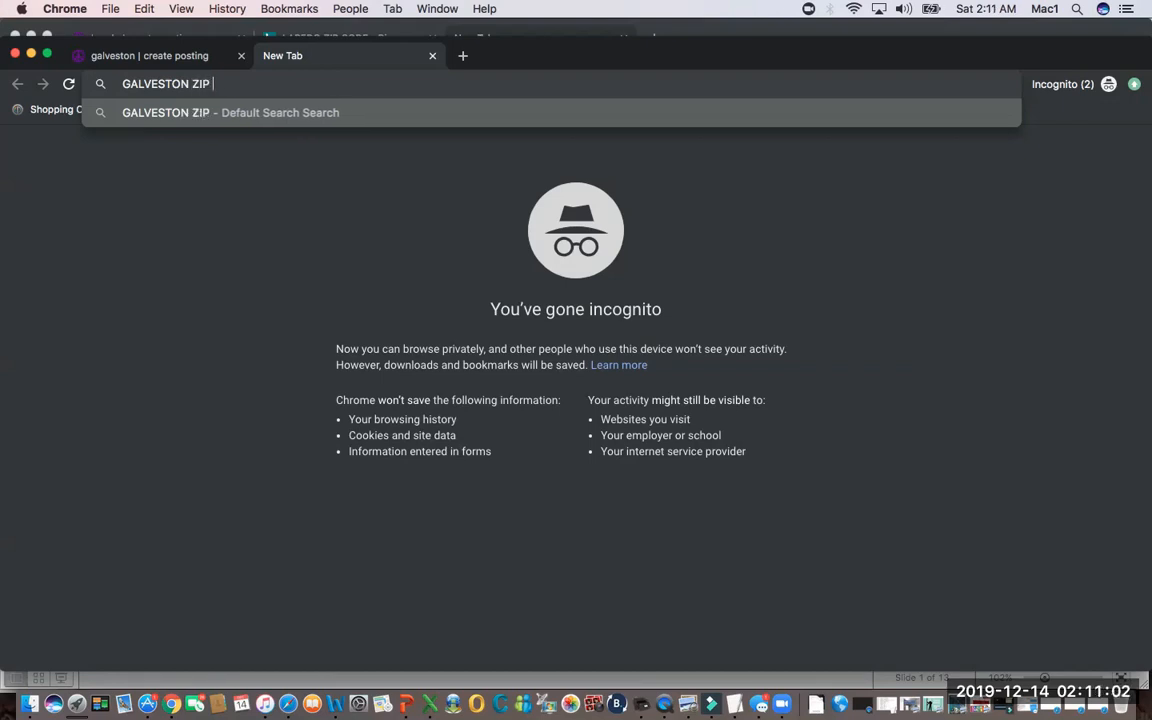
type("CODE")
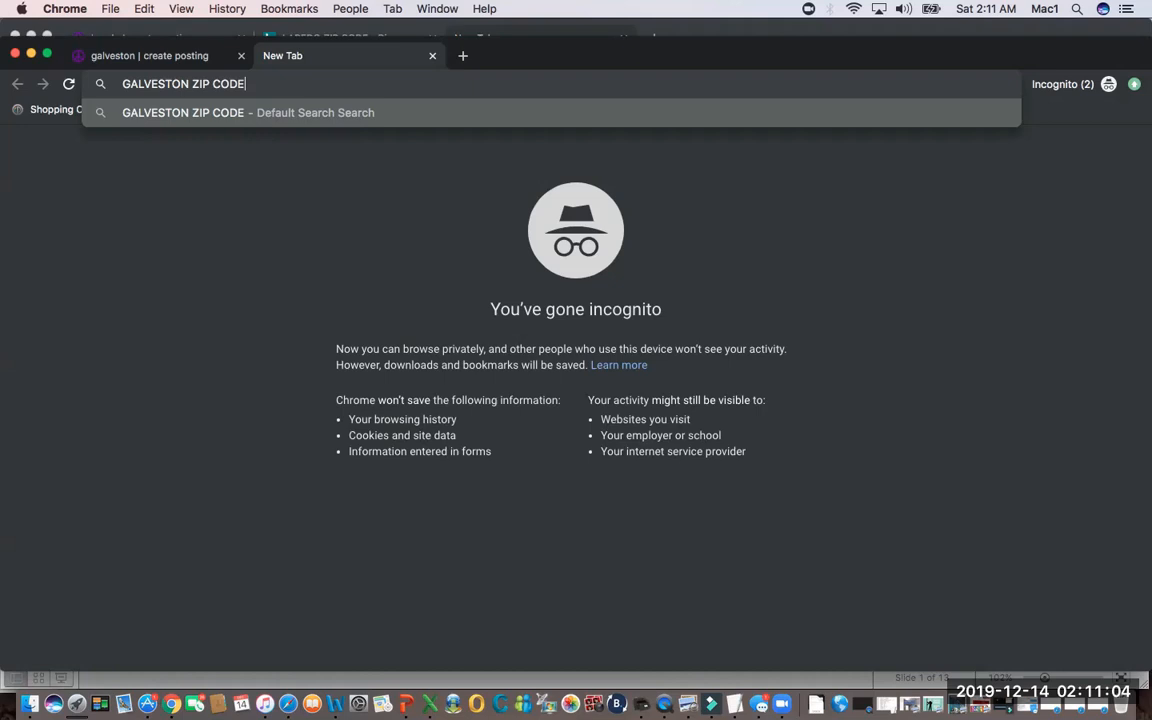
key("Return")
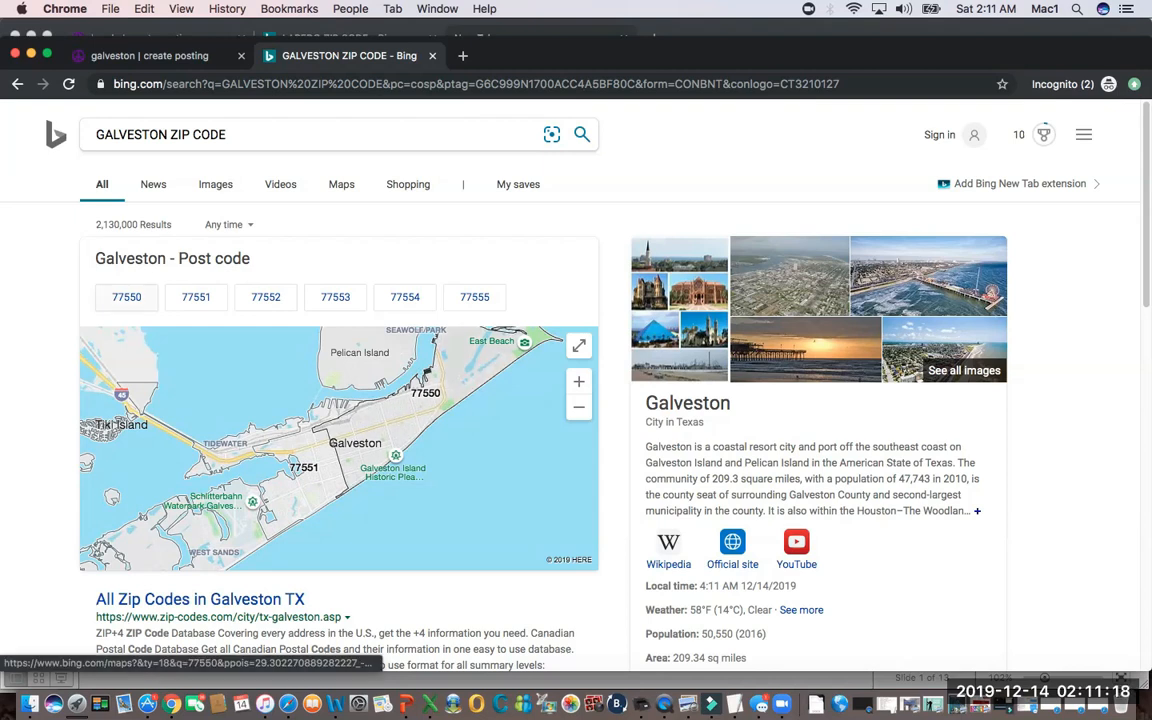
Return to the Craigslist posting form and set the postal code to 77550.
left_click(149, 56)
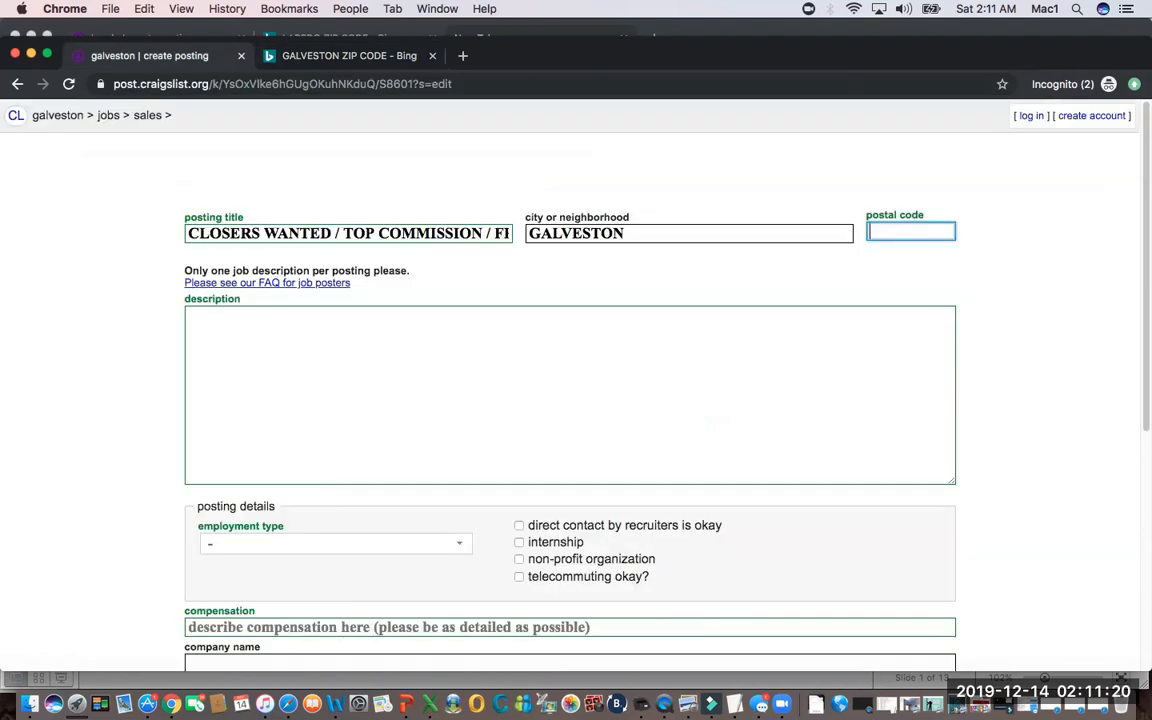
type("7")
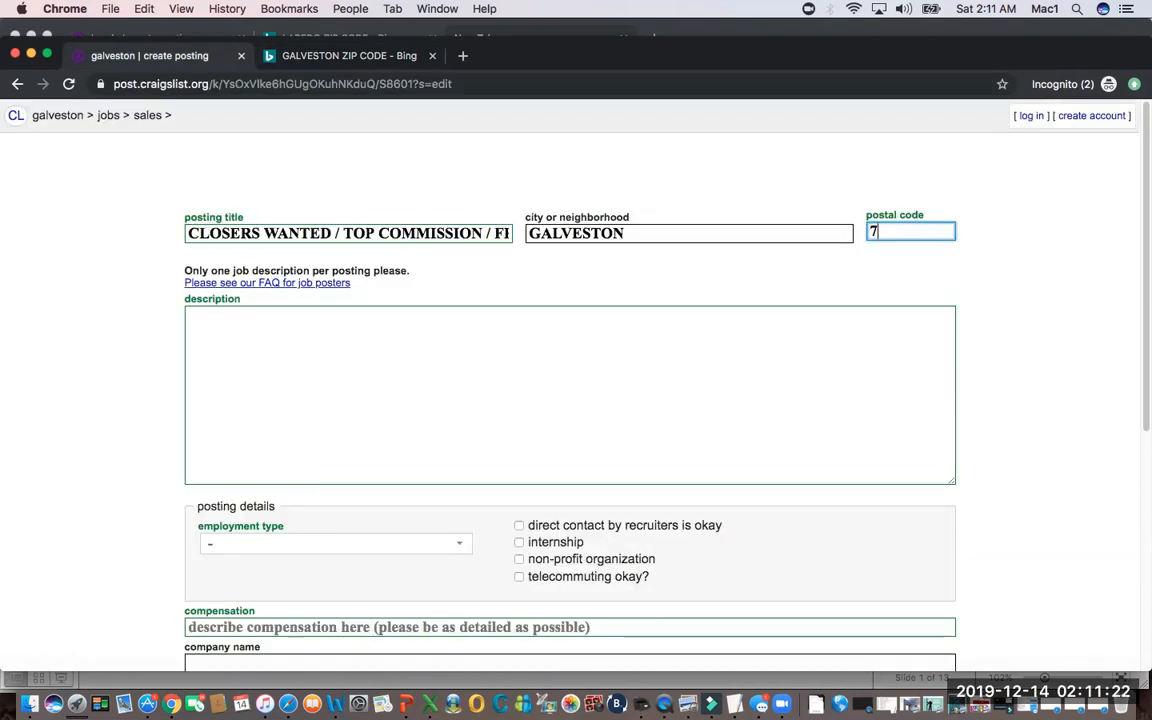
type("7550")
Place the cursor in the empty description, check the "Powerful Magnetic Ads" slide in the slide show, and return to the posting form.
left_click(190, 316)
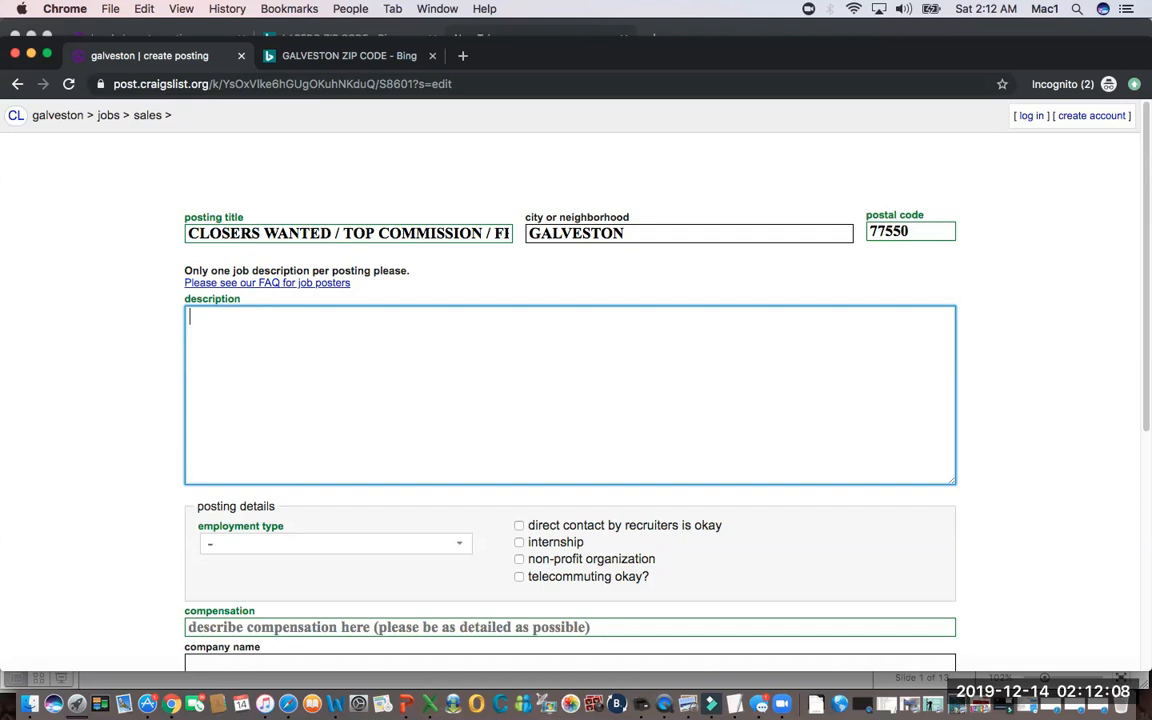
key("super+Tab")
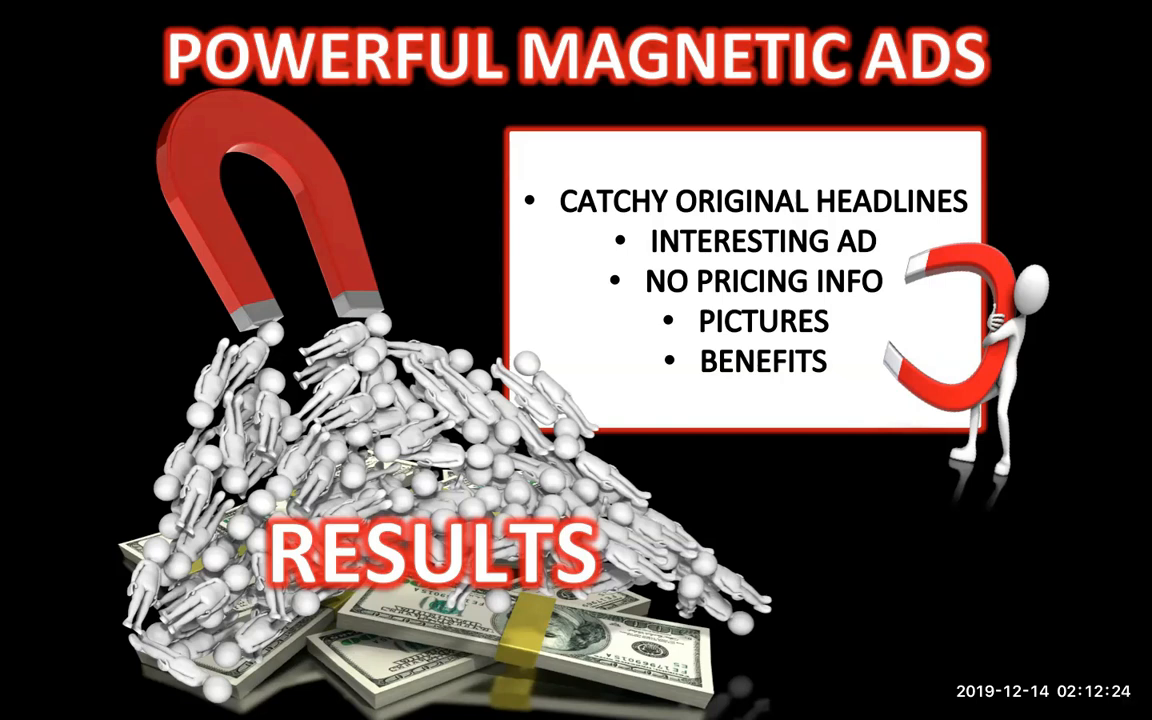
key("super+Tab")
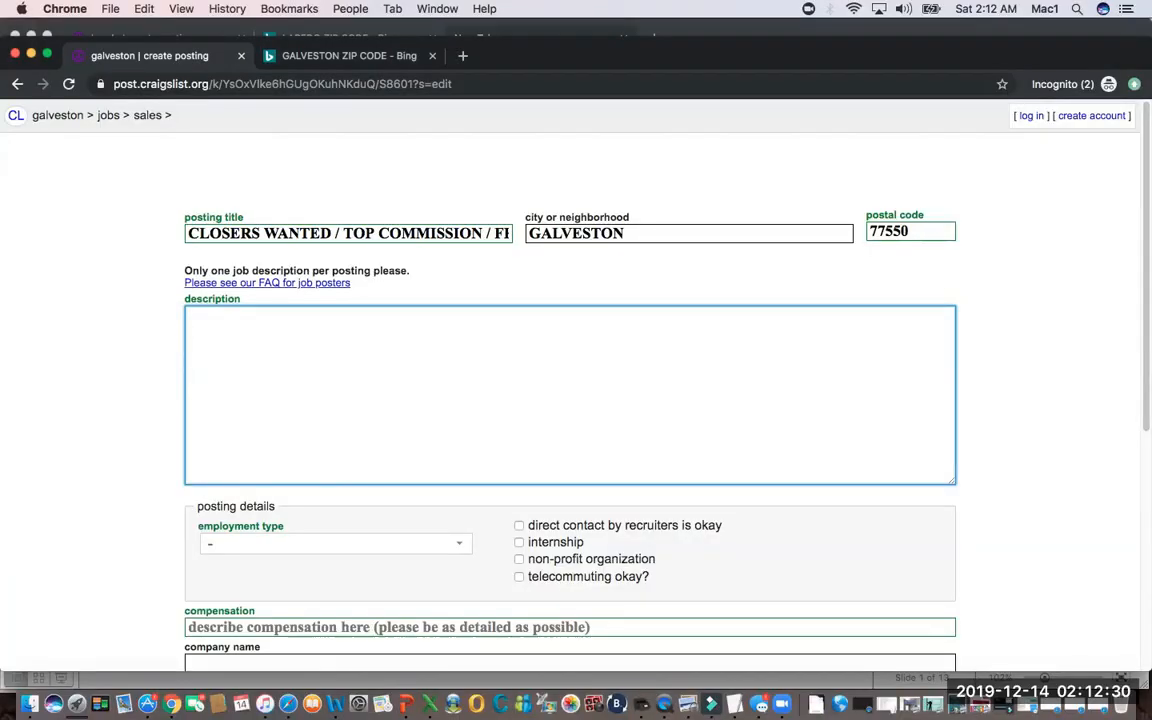
Start the job description with the headline "TRAVEL AGENTS WANTED IN YOUR AREA".
type("TRAVEL AGENT")
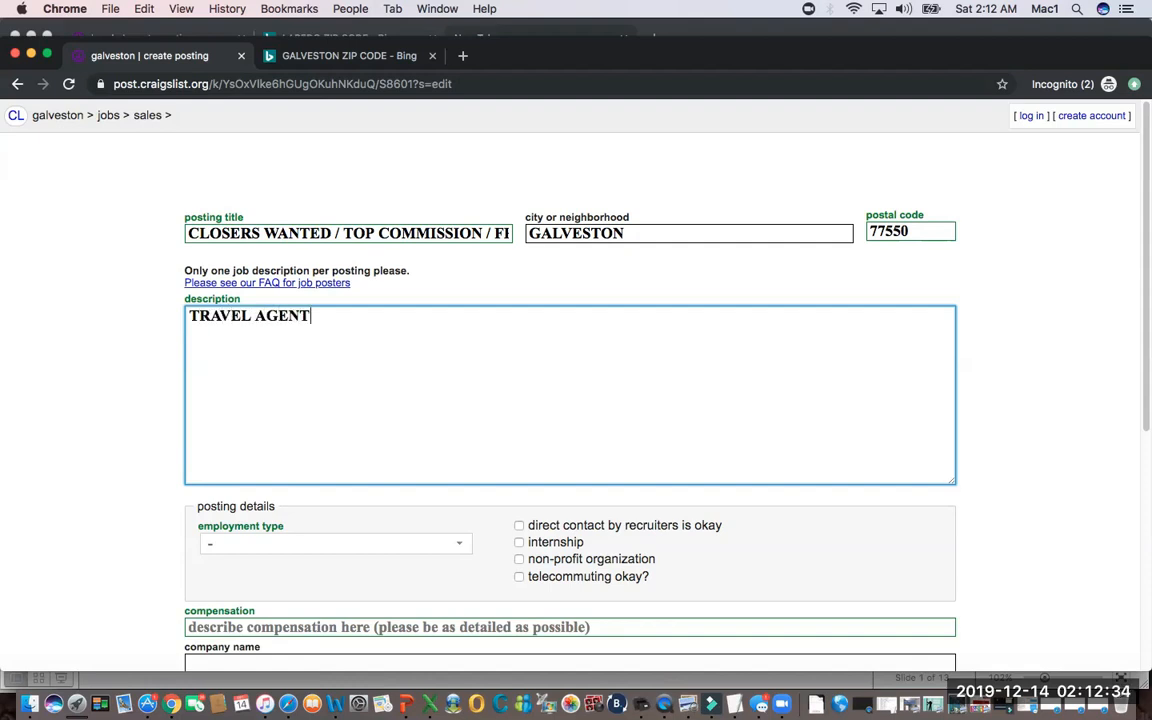
type("S W")
key("BackSpace")
type("WANTED IN ")
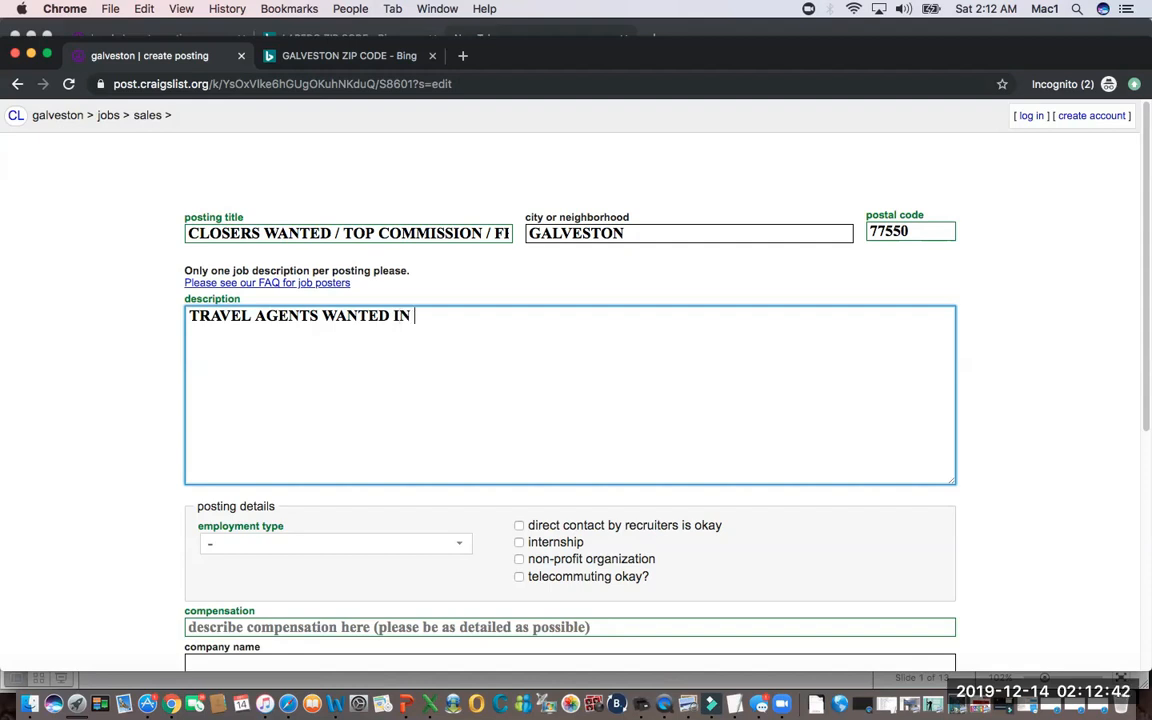
type("YOUR AREA")
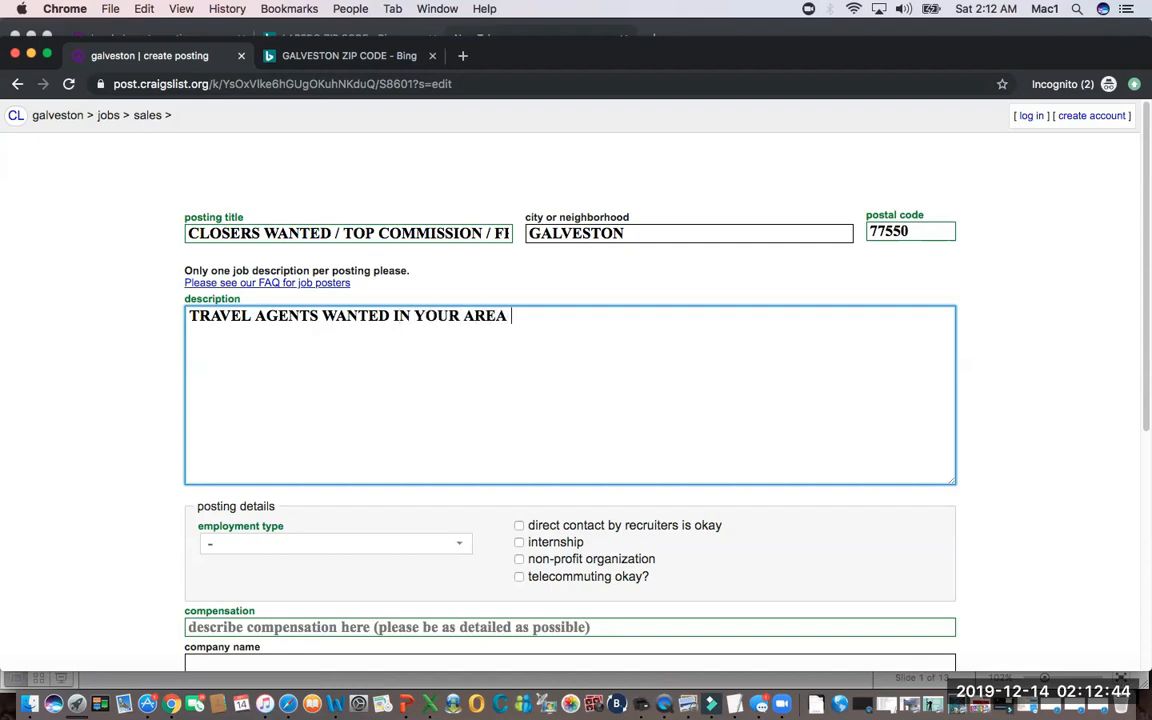
Leave a blank line under the description's headline and add the bullet "* Earn Travel perks".
key("Return")
key("Return")
type("* Earn Travel perks")
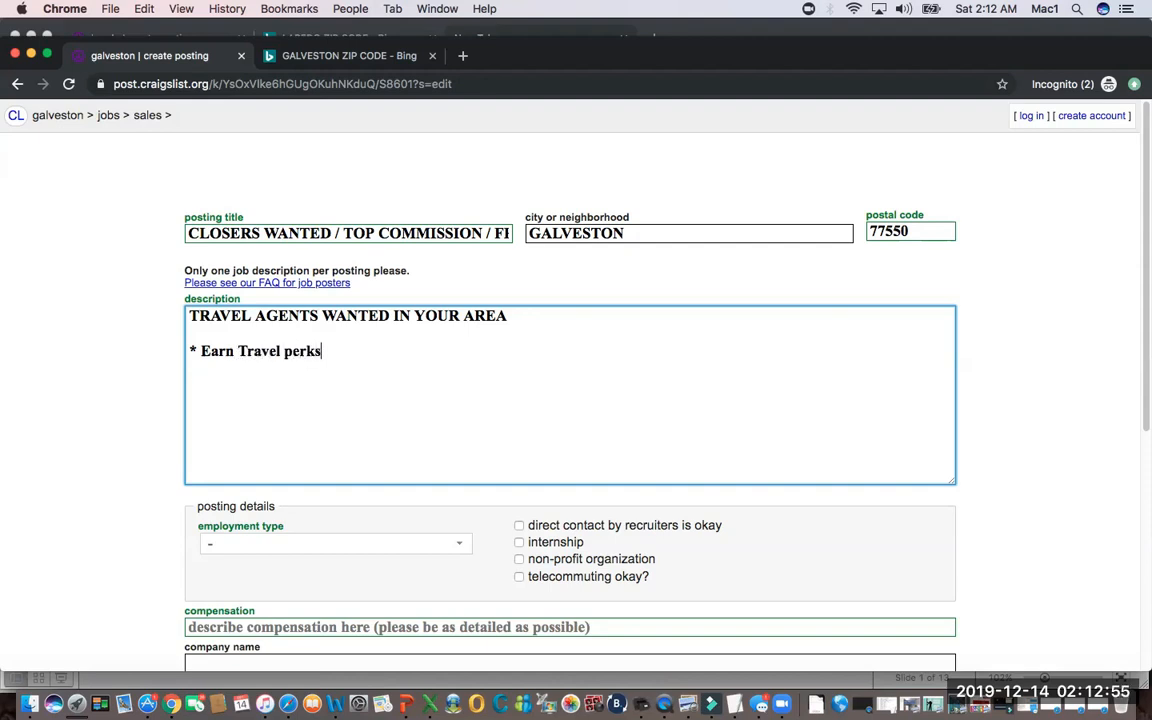
Add a second bullet to the description reading "* Fun & Friendly FREE Training".
key("Return")
type("* Fun & Friendl")
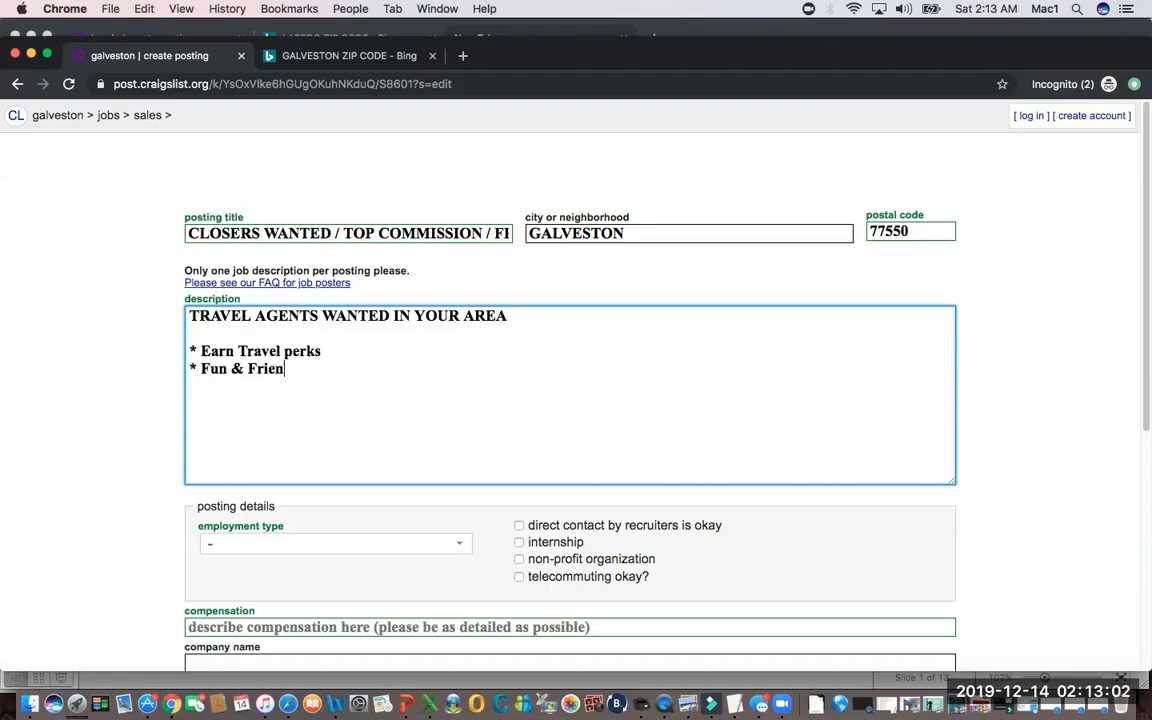
type("y FREE Training ")
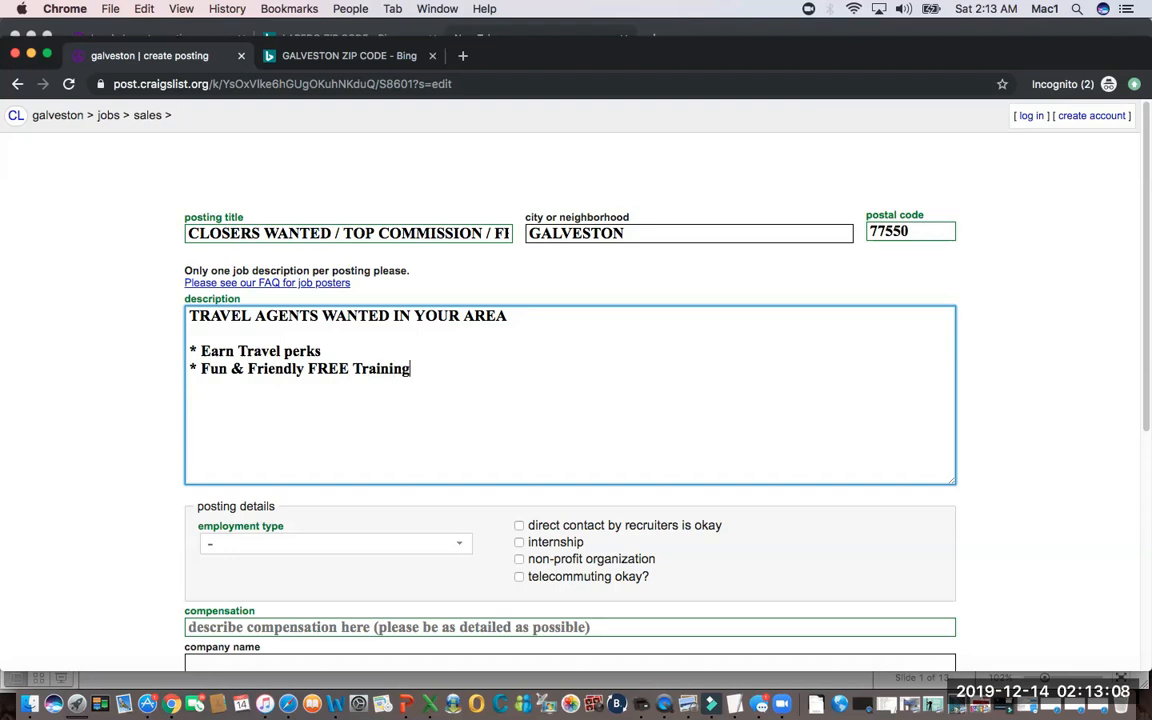
type("* Family E")
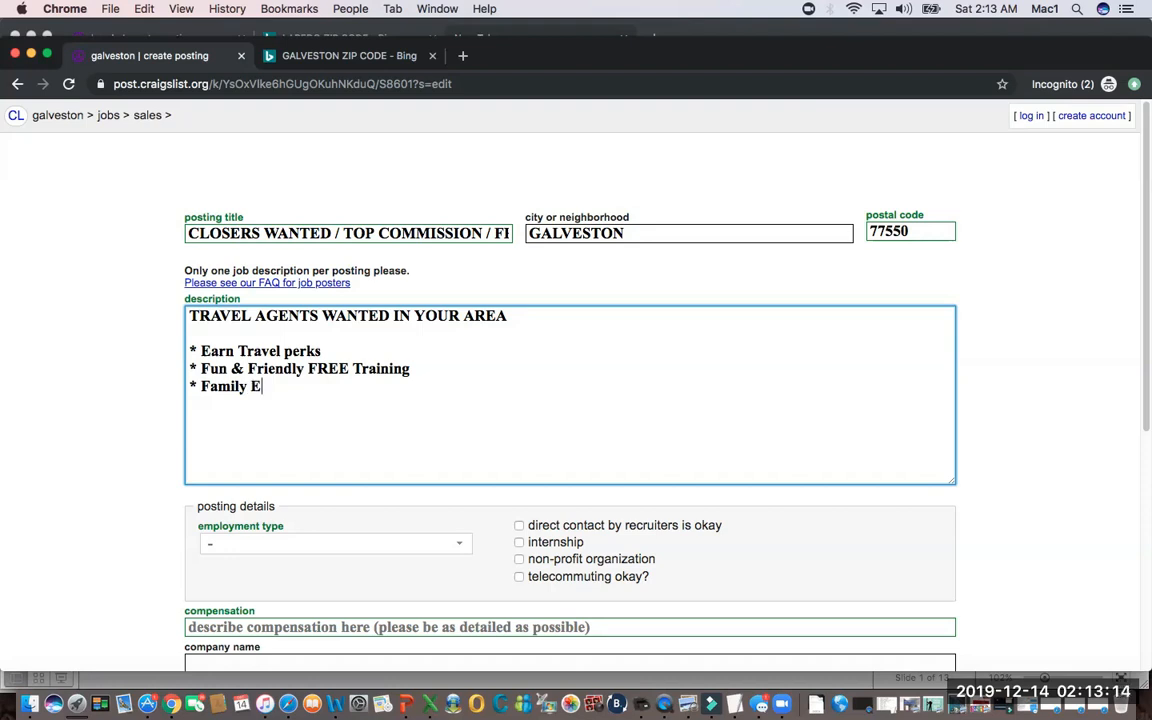
type("nviroment")
Add a third bullet reading "* Family Enviroment" and start a new line below it.
key("Return")
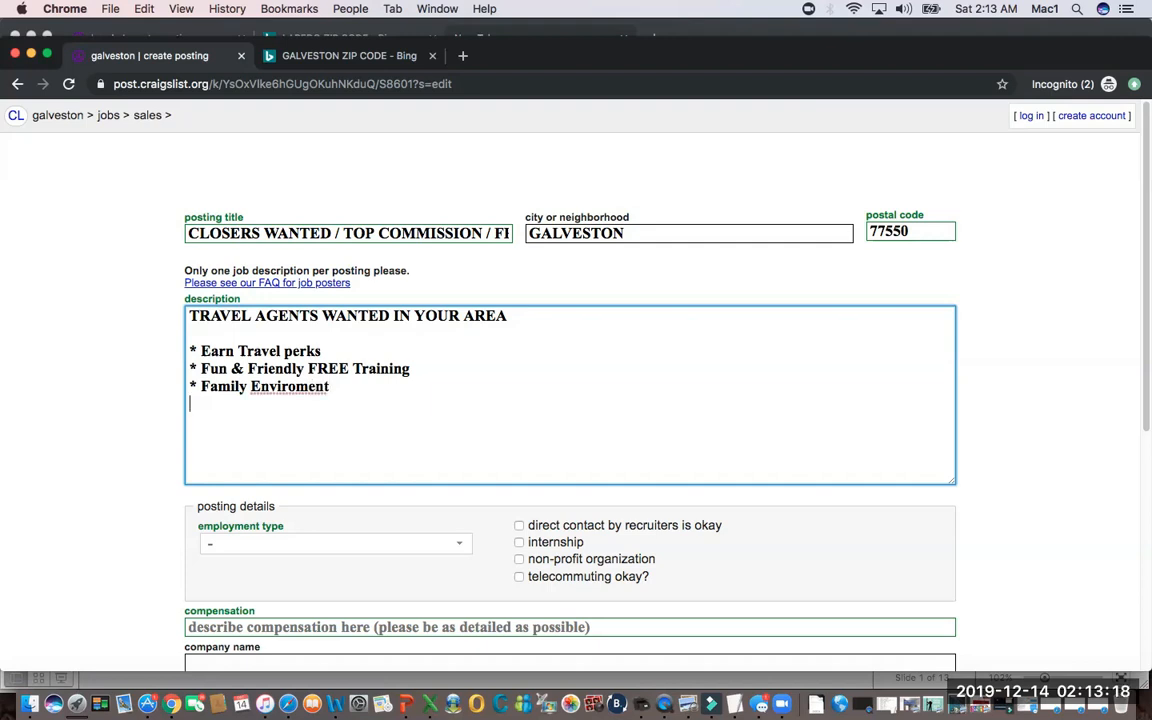
Add the bullet "* Make Money" and insert "Extra" so it reads "* Make Extra Money".
type("* Make Money")
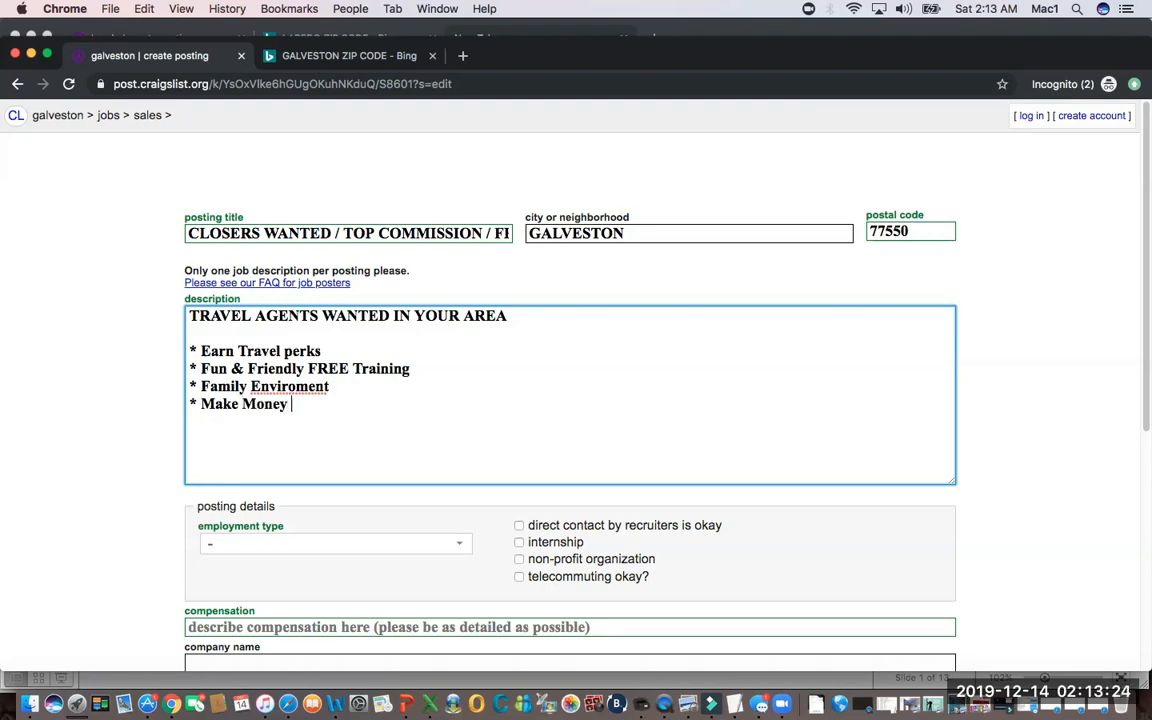
key("Left")
key("Left")
key("Left")
key("Left")
key("Left")
key("Left")
key("Right")
type("Exr")
type("tra")
Correct the misspelled "Enviroment" to "Environment" in the family bullet and return to the end of the last bullet.
left_click(333, 404)
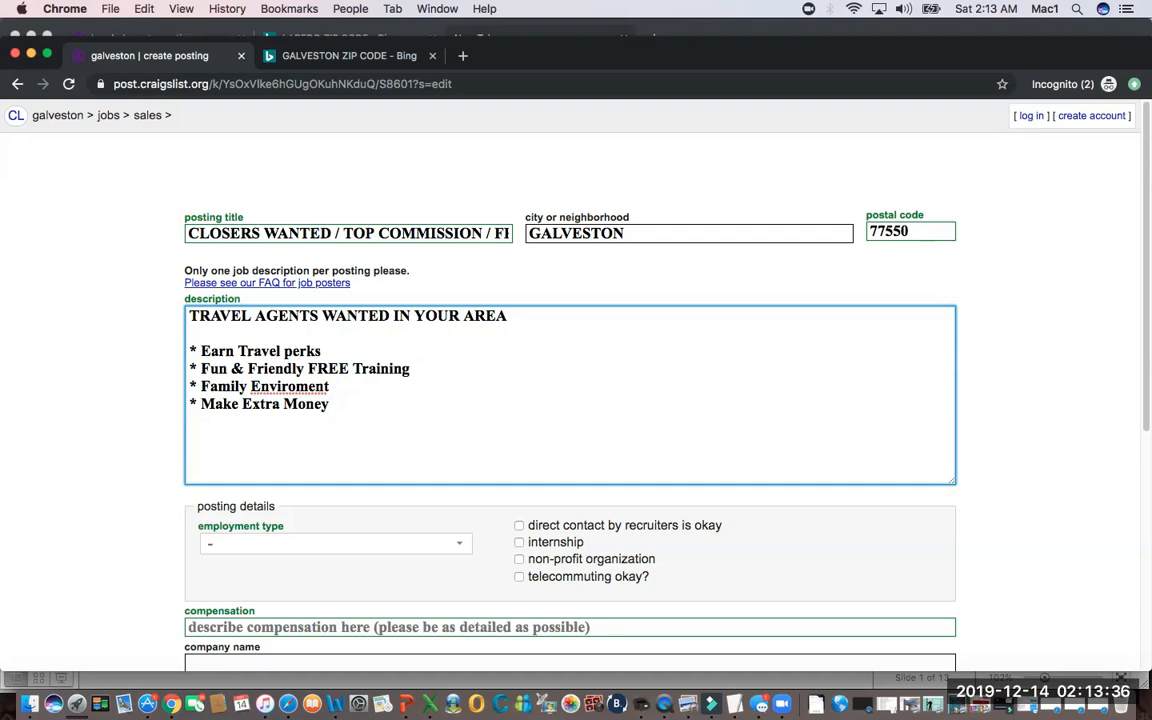
type("n")
left_click(333, 404)
Add a fifth bullet reading "* Have Extra Time" and start a new line below it.
key("Return")
type("*")
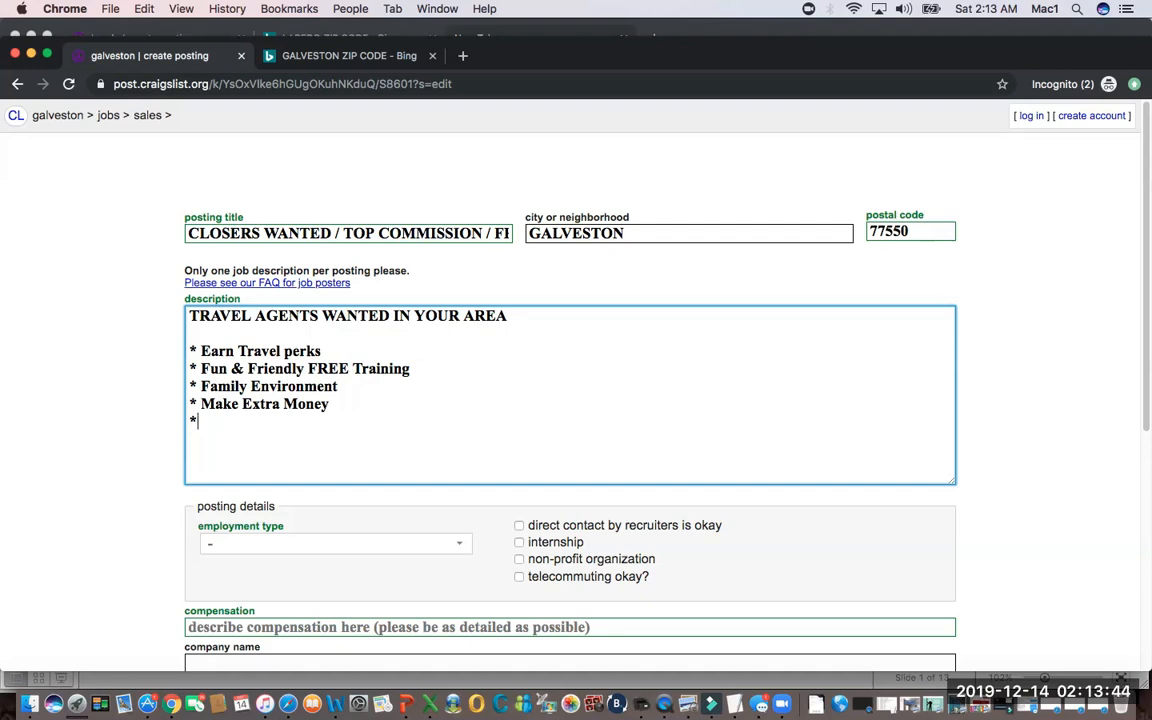
type("Ha")
key("BackSpace")
key("BackSpace")
type("Have Extra ")
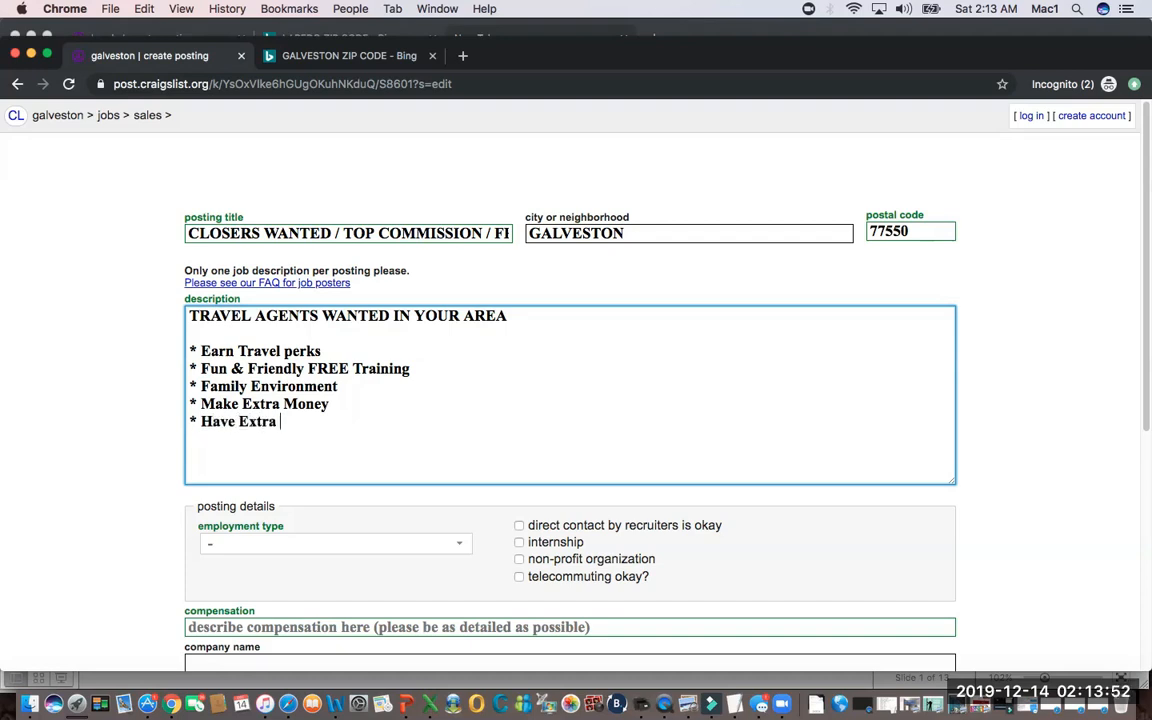
type("Tin")
key("BackSpace")
type("me")
key("Return")
type("Make")
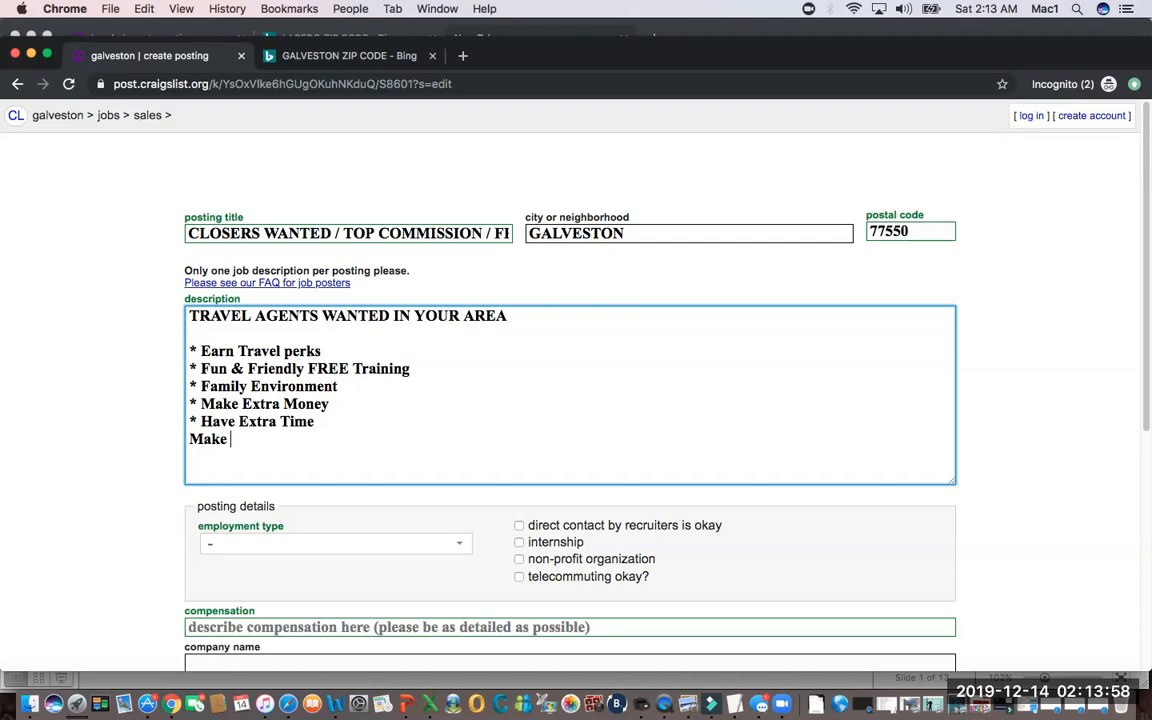
key("BackSpace")
key("BackSpace")
key("BackSpace")
key("BackSpace")
key("BackSpace")
key("BackSpace")
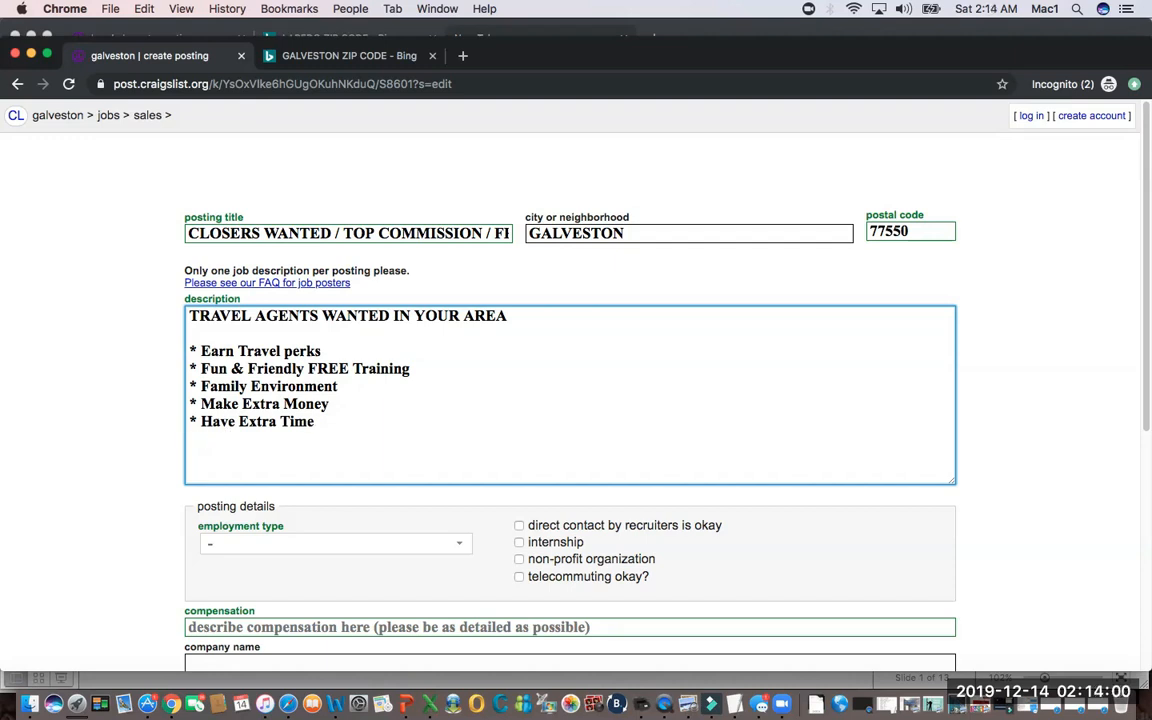
Add a sixth bullet reading "* Make family Happy" to the description and leave an empty line below it.
type("* Make famiky")
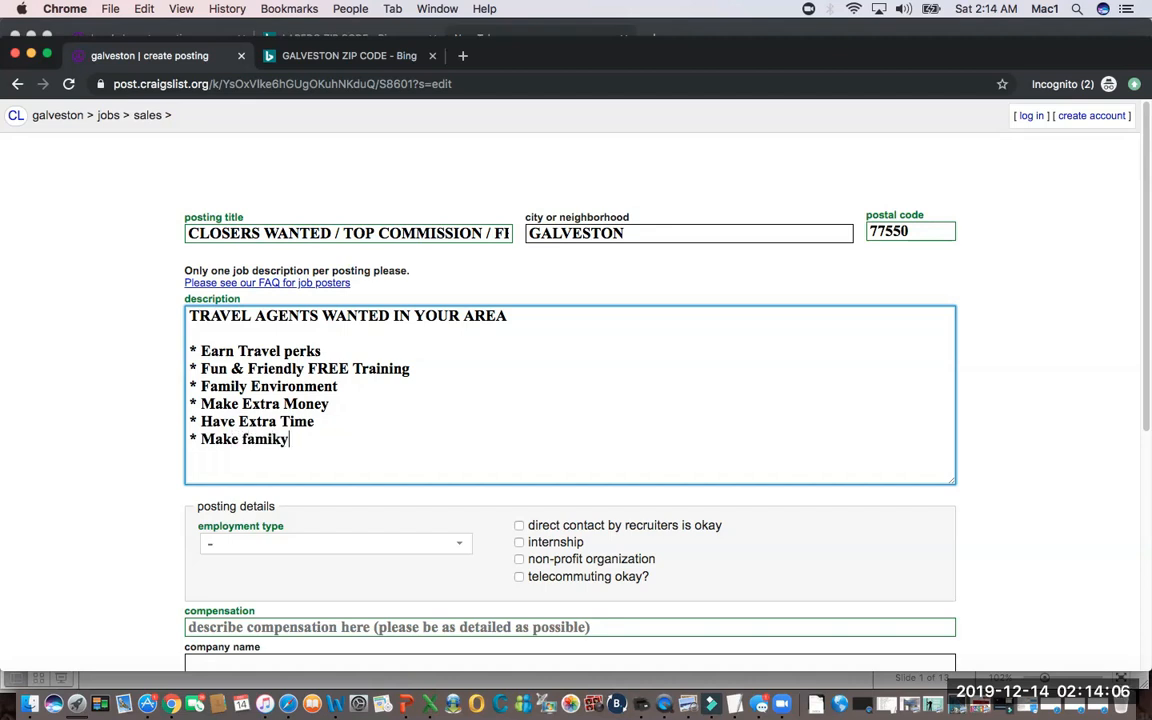
key("BackSpace")
key("BackSpace")
key("BackSpace")
type("ily Happy")
key("Return")
key("Return")
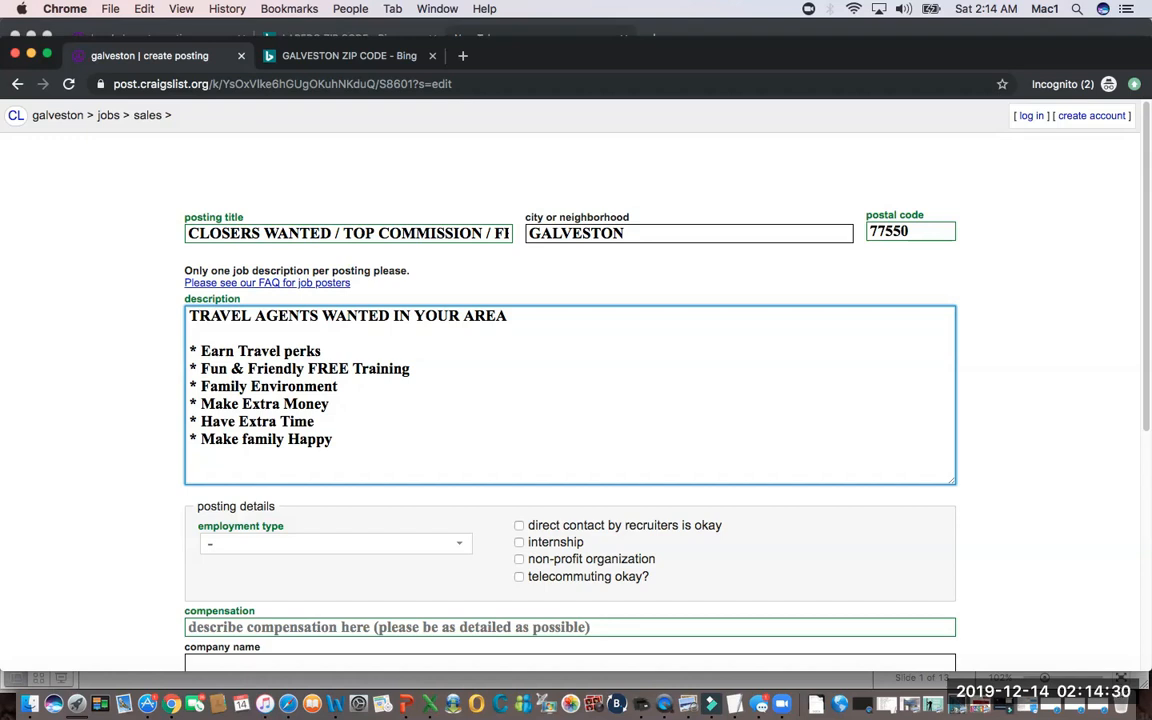
Set the posting's employment type to employee's choice.
left_click(335, 544)
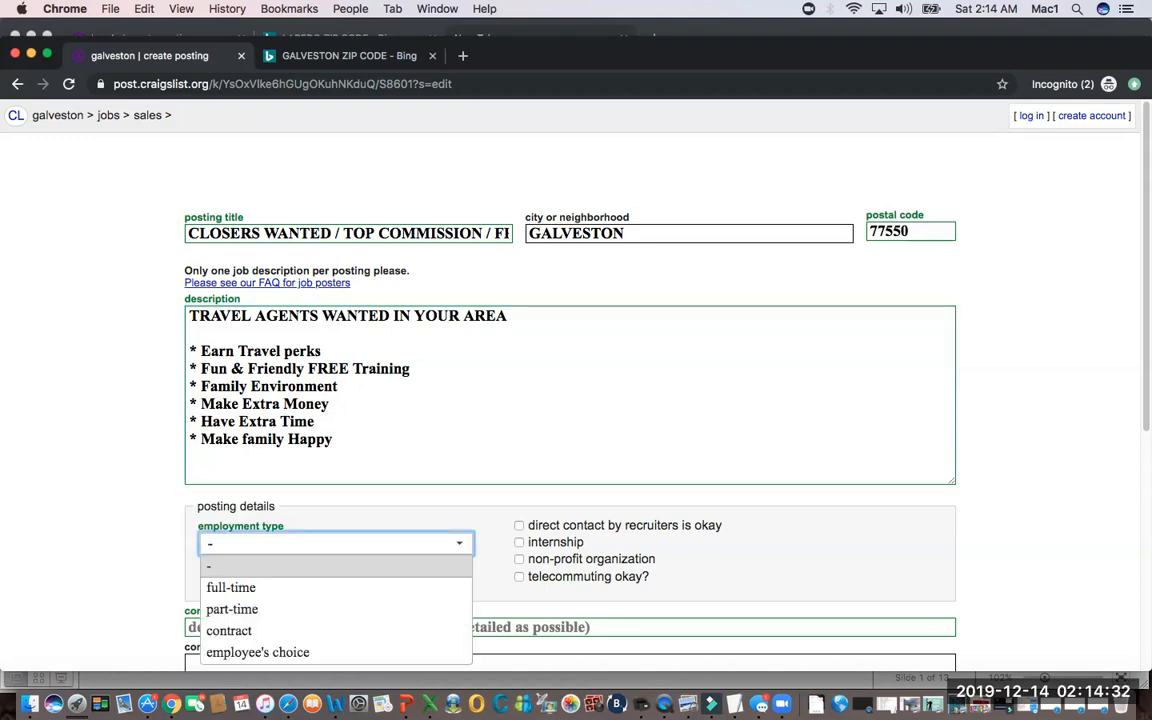
key("Down")
key("Return")
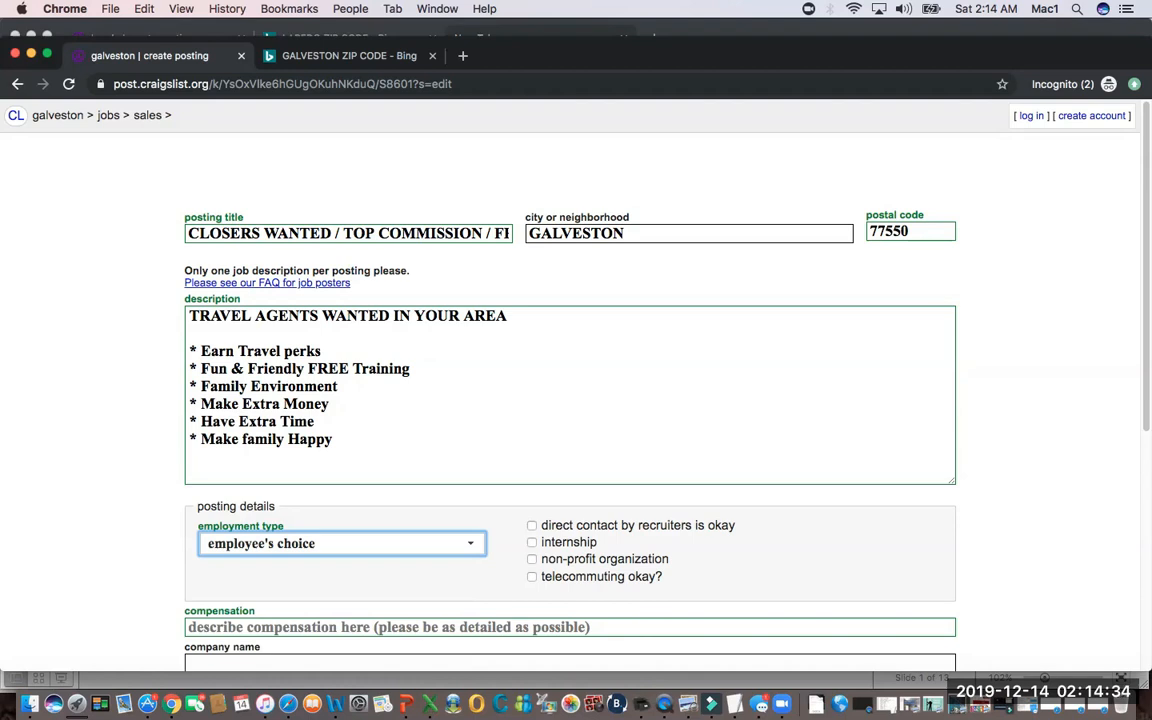
Enter "commission based" as the compensation and move on to the company name field.
scroll(570, 400, "down", 5)
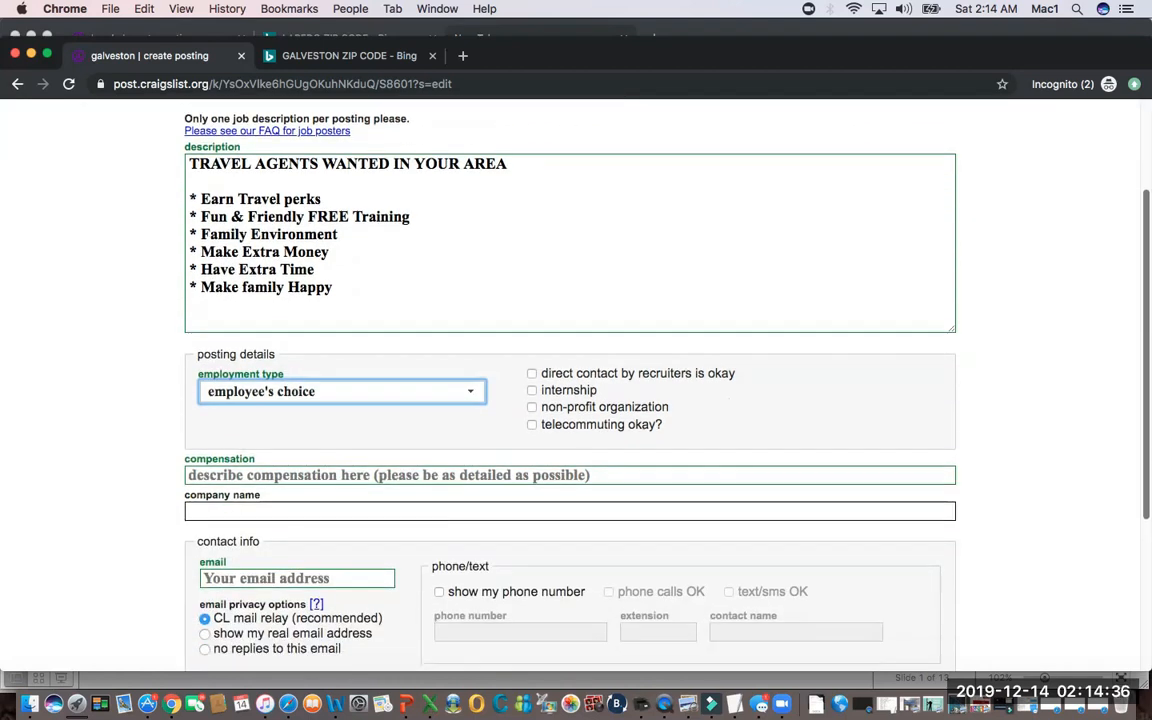
scroll(570, 400, "down", 1)
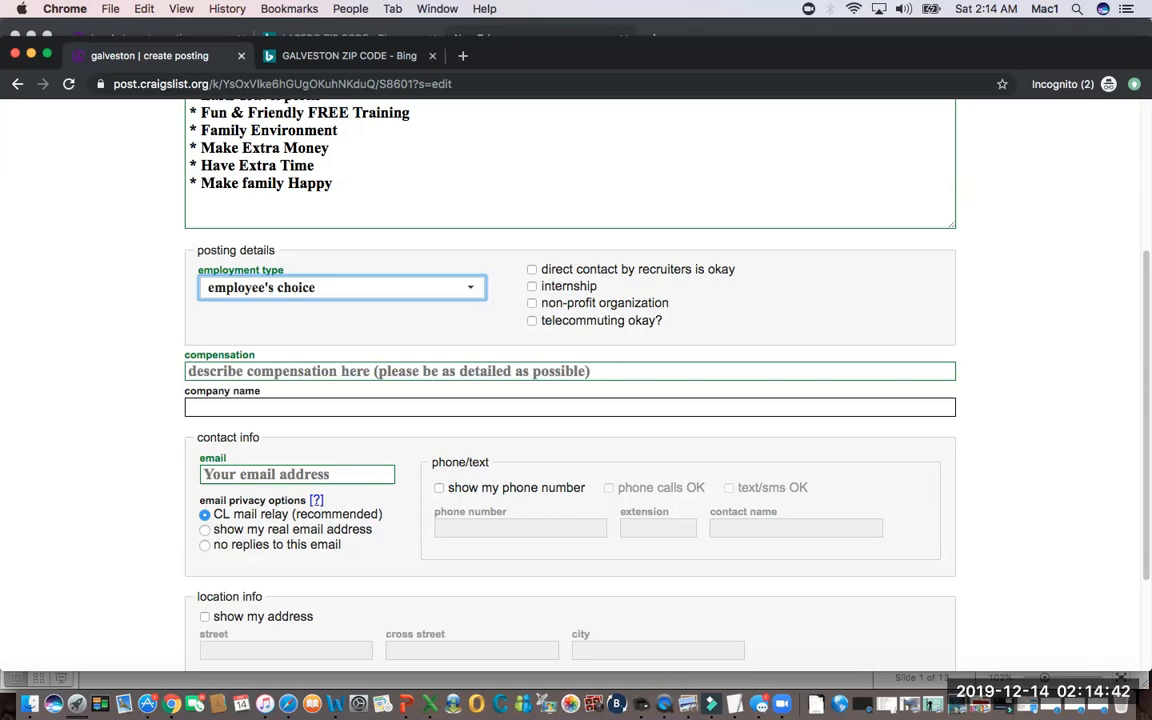
left_click(300, 371)
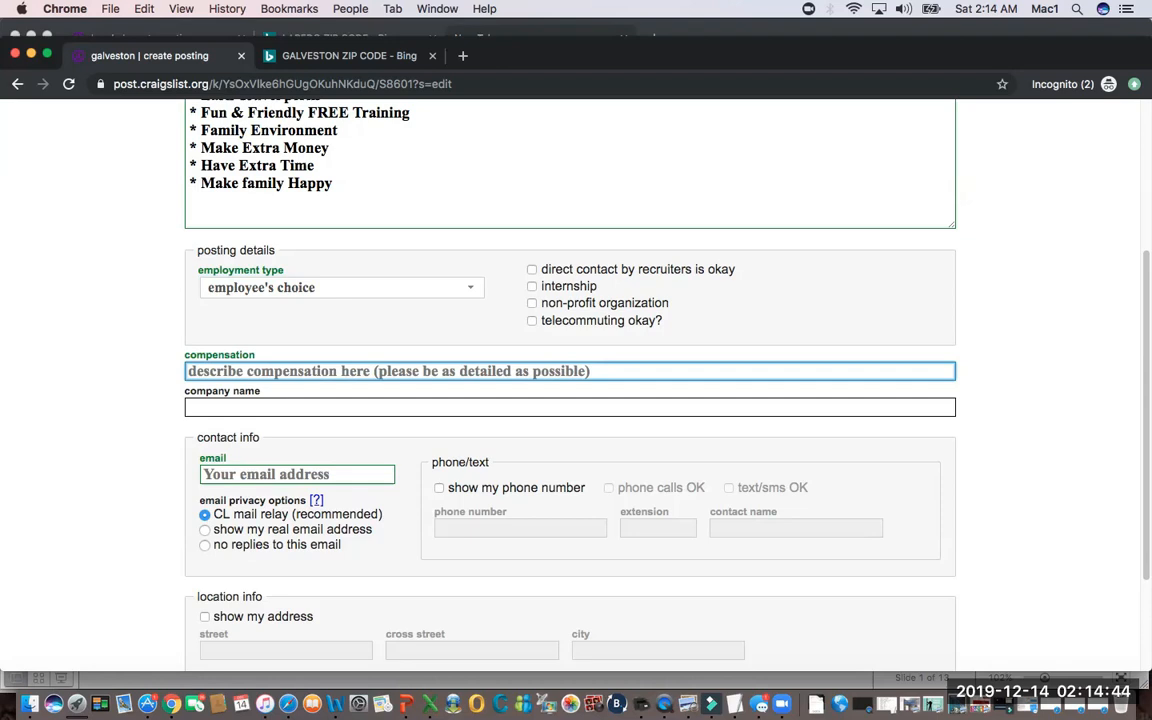
type("commission ")
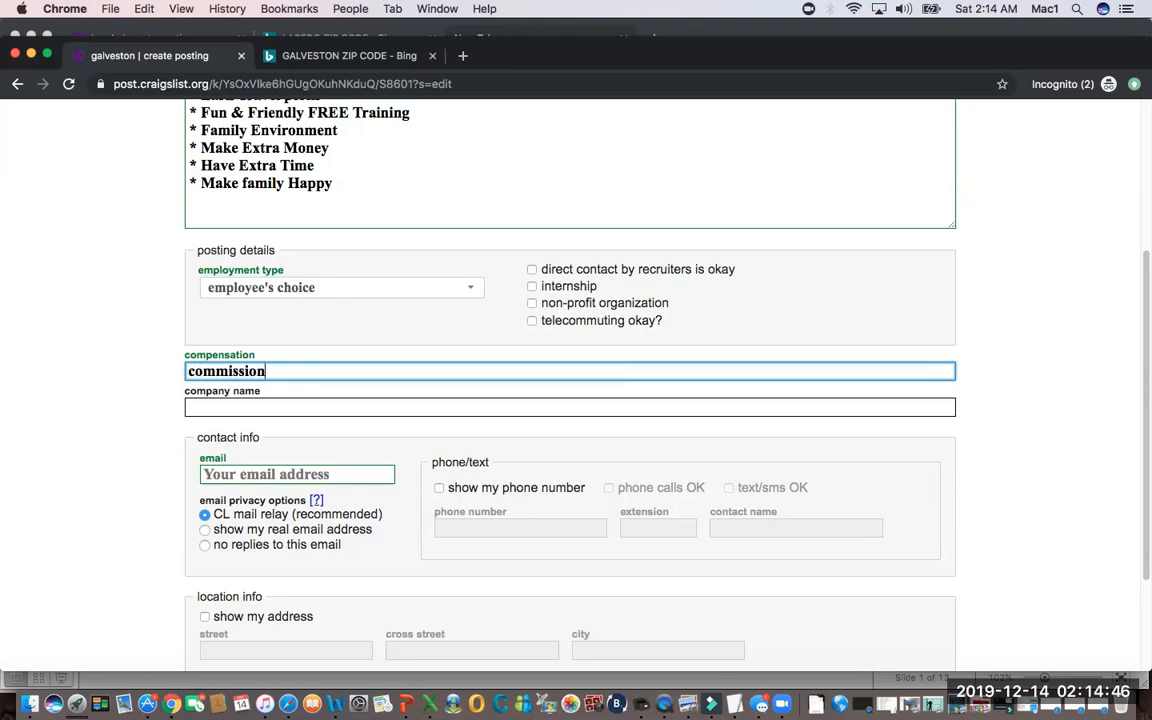
type("based")
left_click(190, 407)
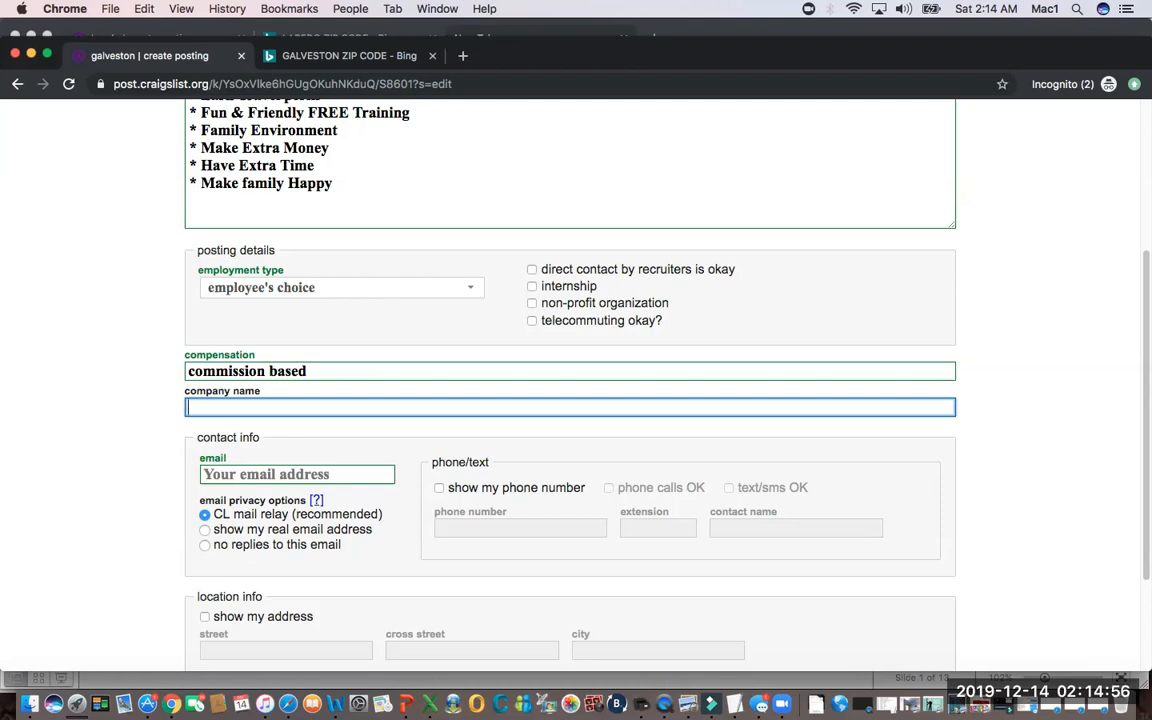
Fill in the contact e-mail address in the posting's contact info.
scroll(570, 400, "down", 3)
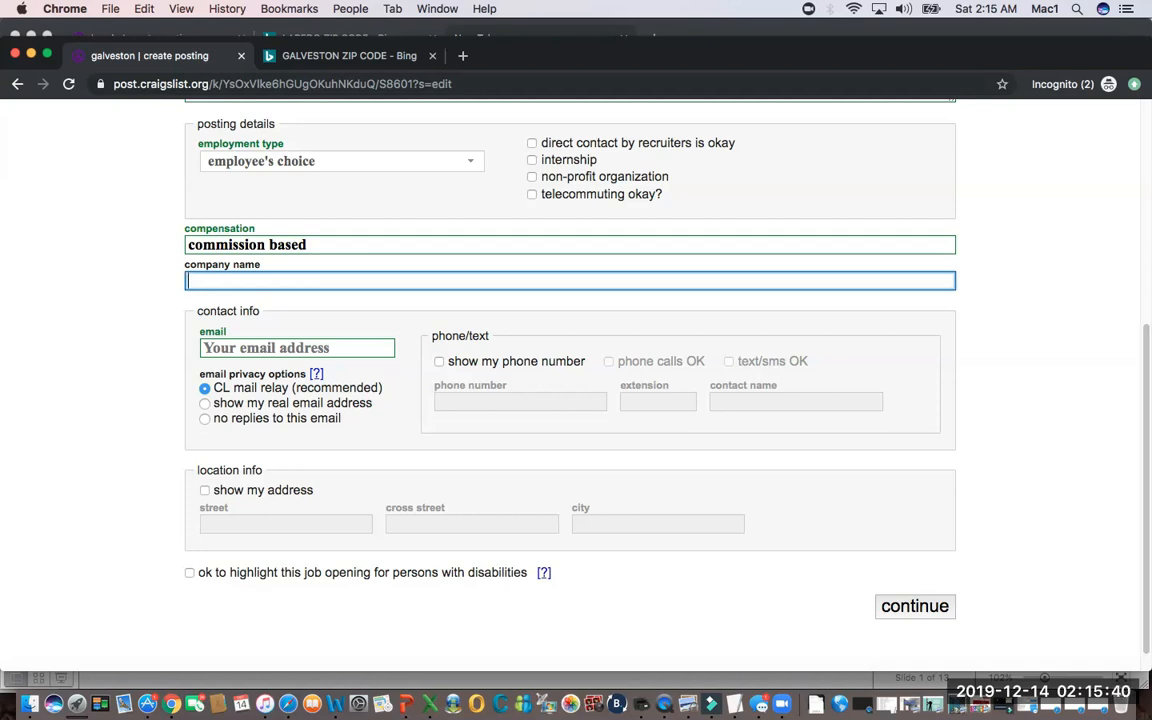
left_click(297, 348)
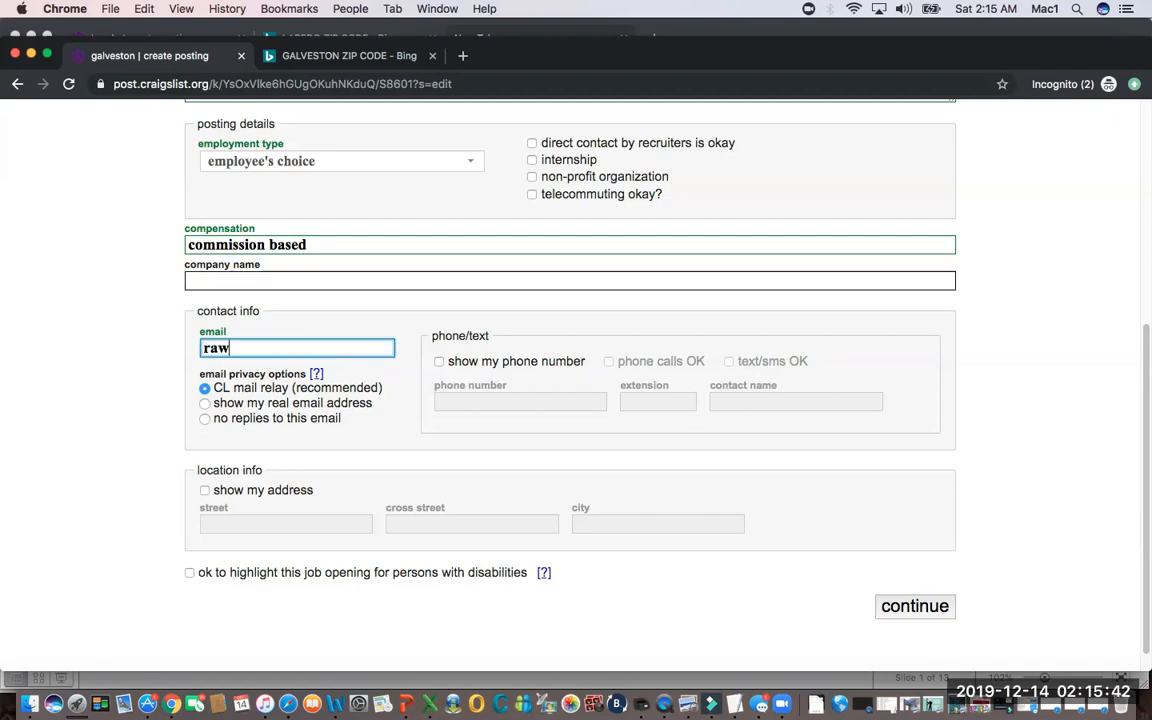
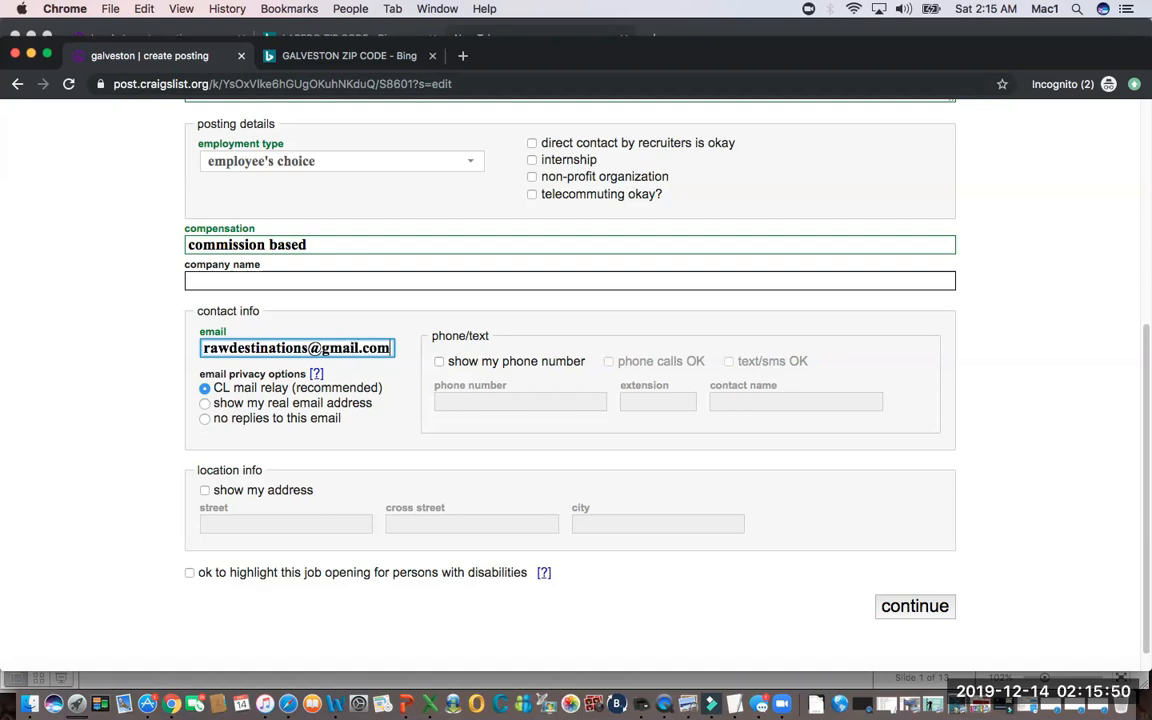
Enable showing the phone number on the posting and enter the contact phone number.
left_click(439, 361)
left_click(519, 402)
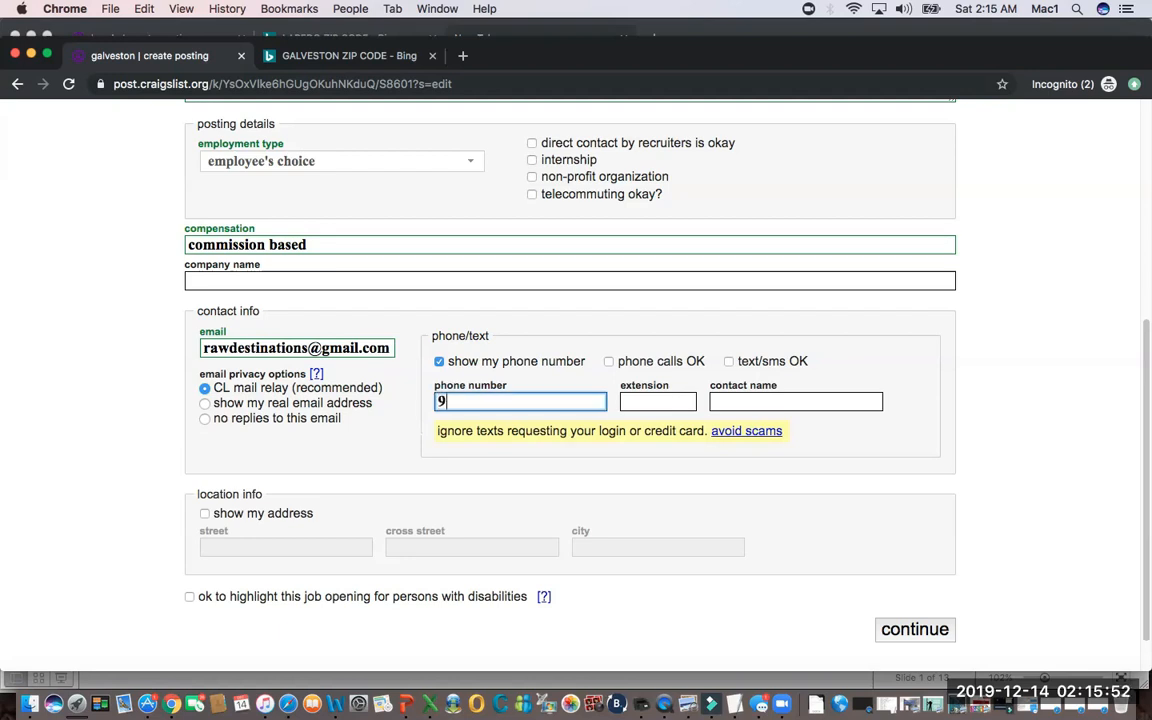
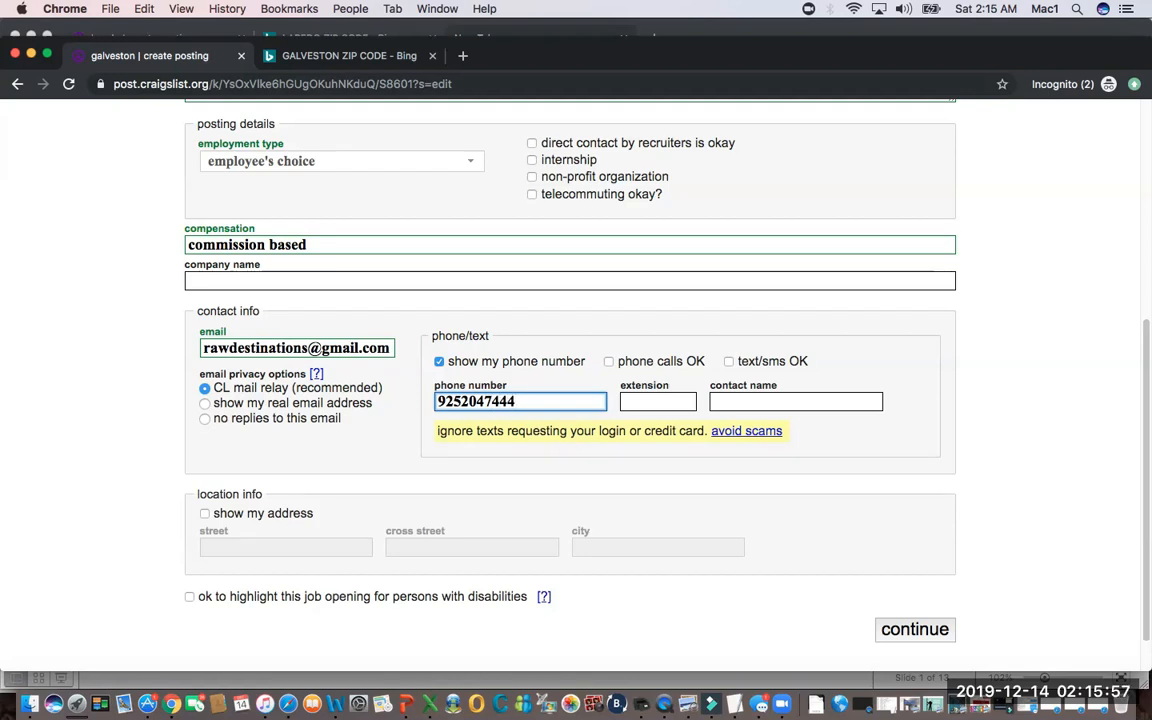
Allow both phone calls and text/SMS for the number and fill in the contact's full name.
left_click(609, 362)
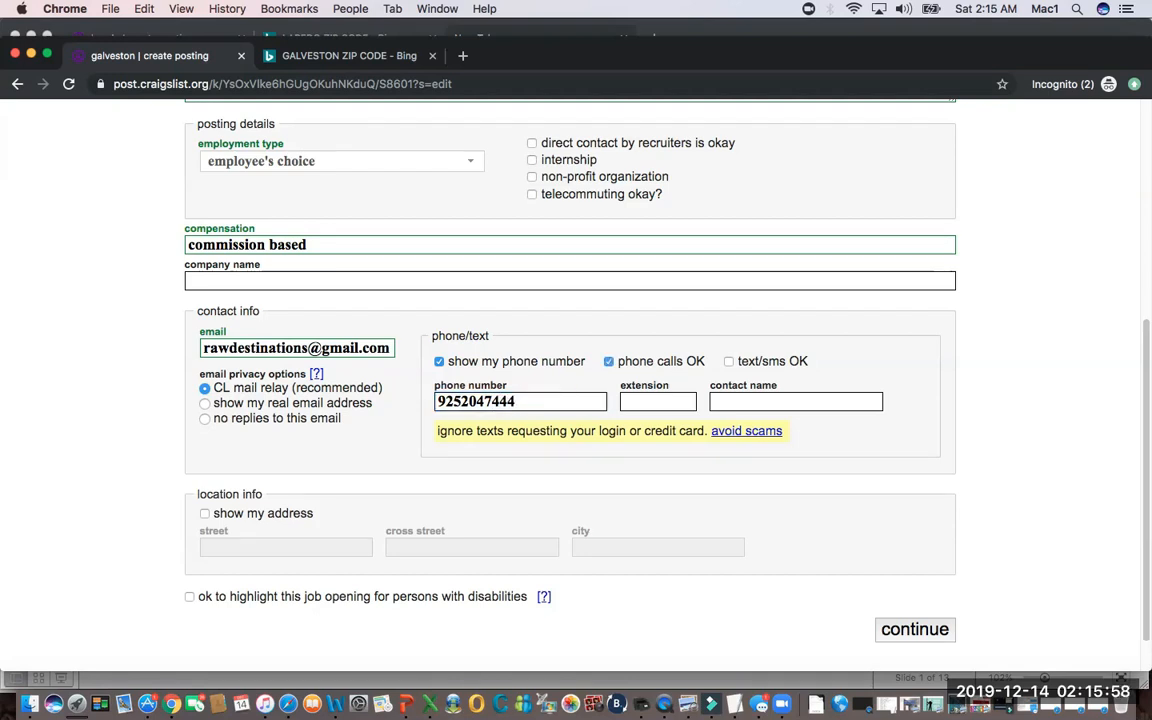
left_click(729, 362)
left_click(760, 402)
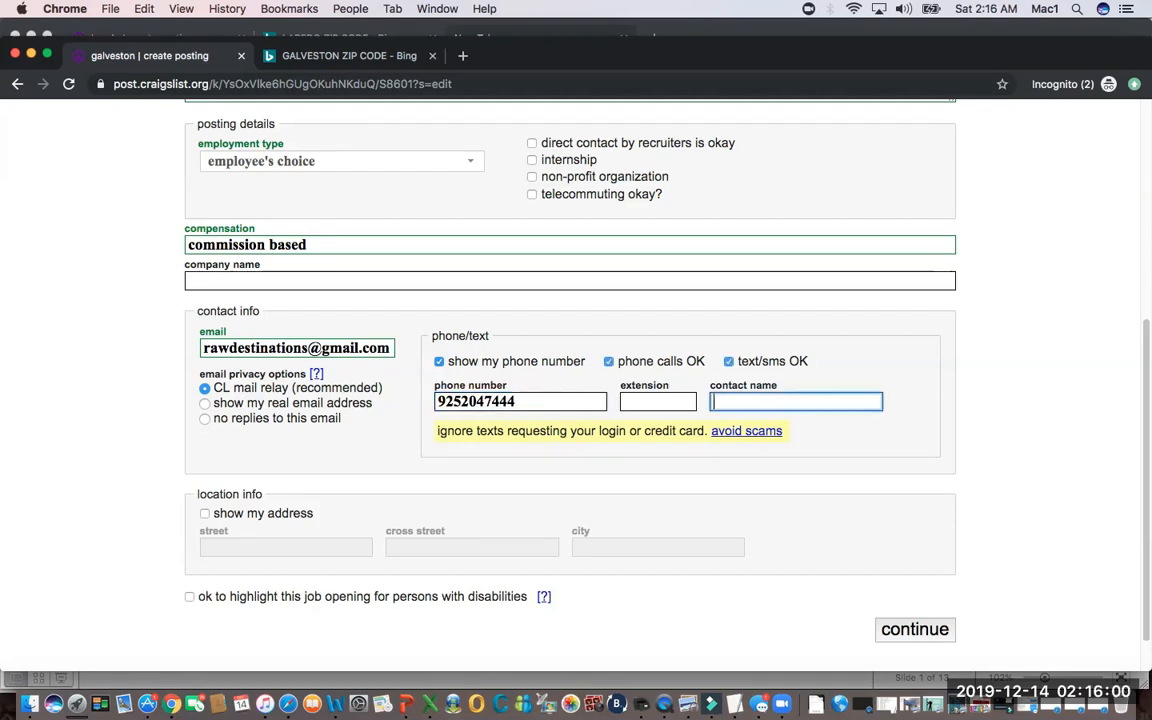
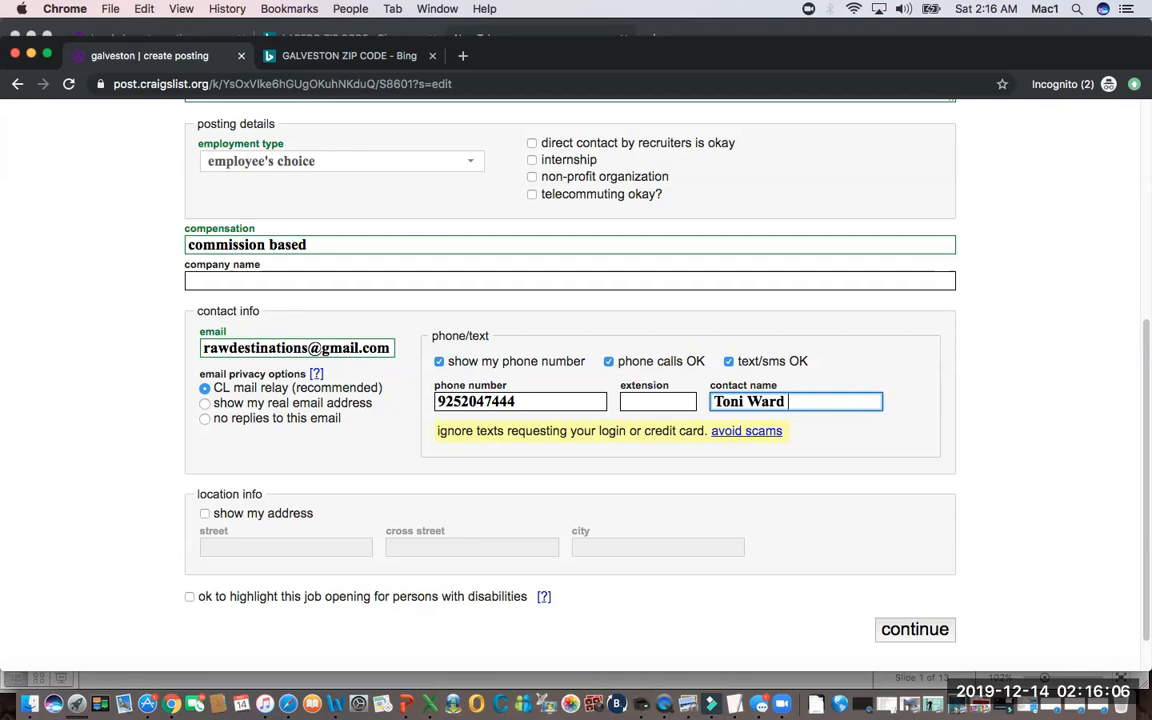
Add the heading "FOR MORE INFORMATION:" beneath the description's bullets, separated by a blank line, and start a new line.
scroll(570, 380, "up", 3)
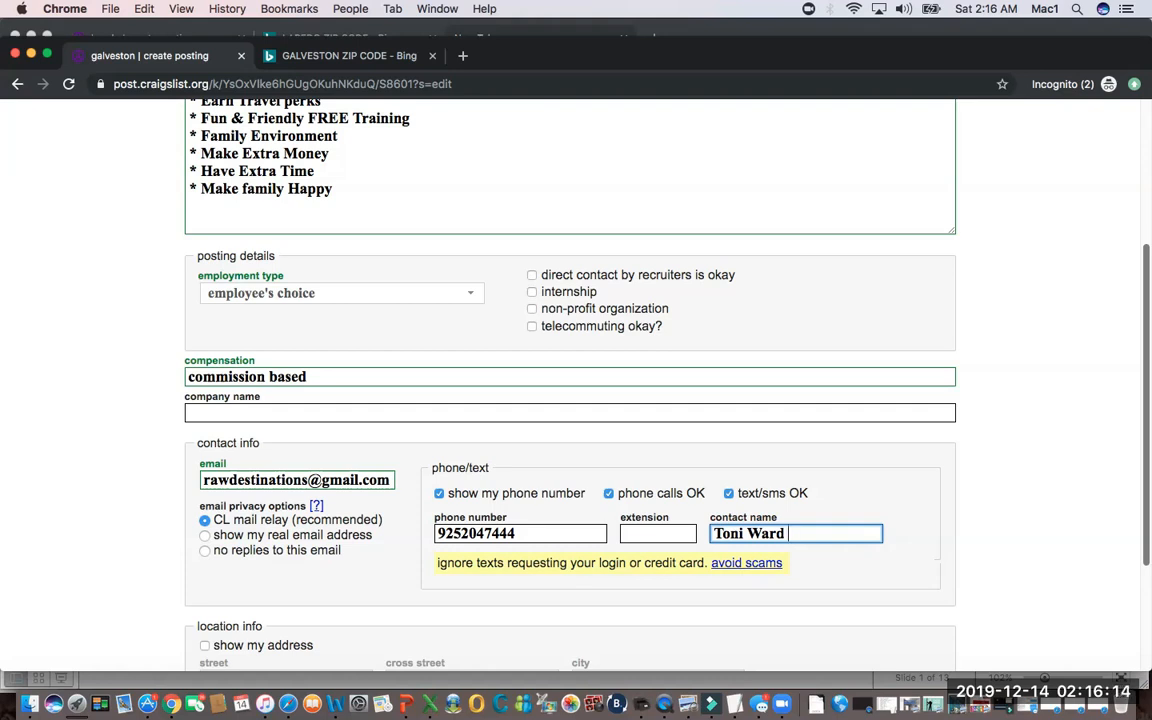
scroll(600, 380, "up", 3)
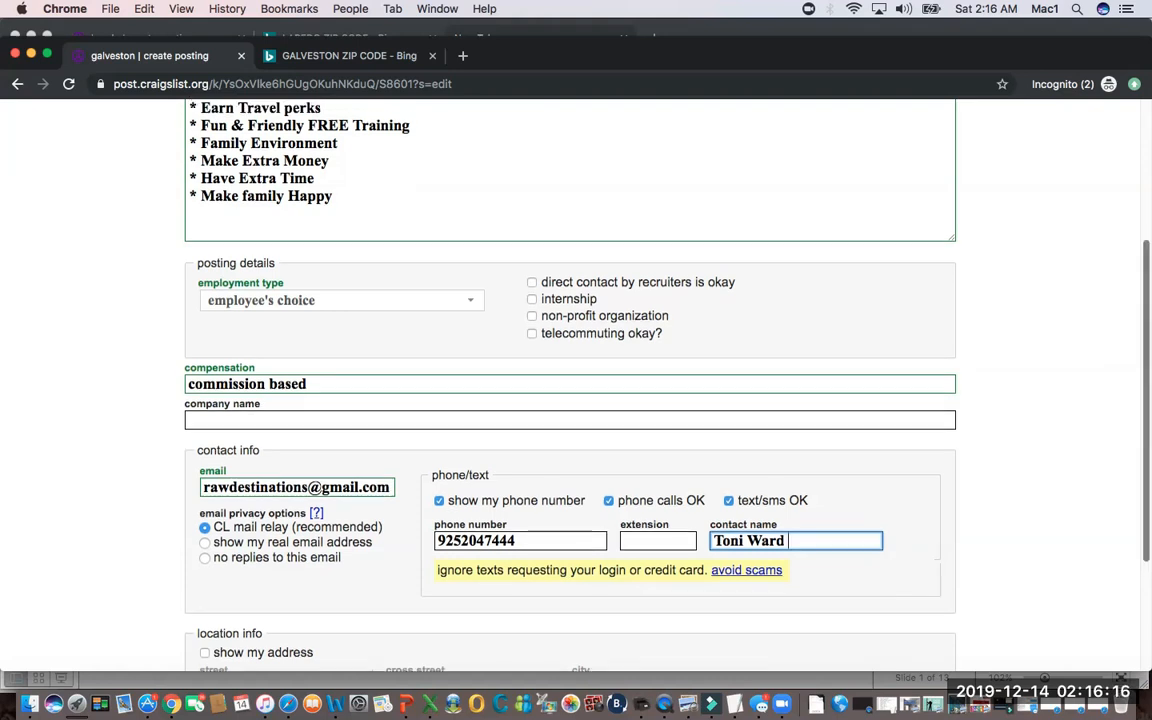
left_click(337, 338)
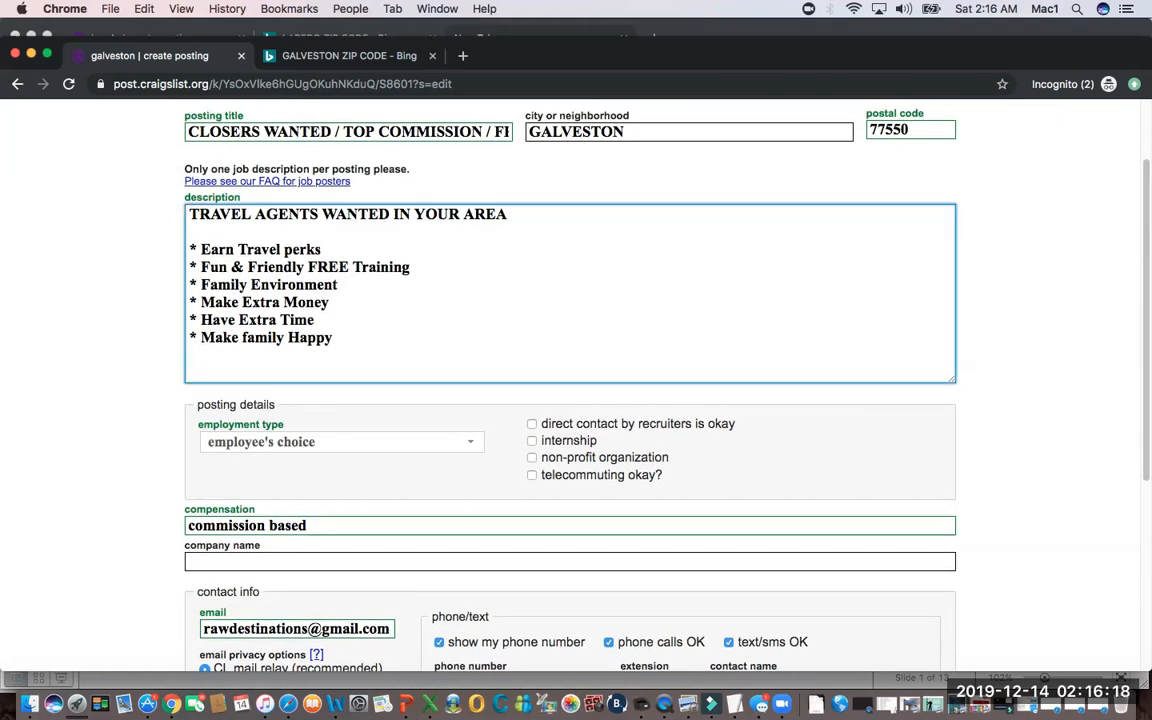
key("Return")
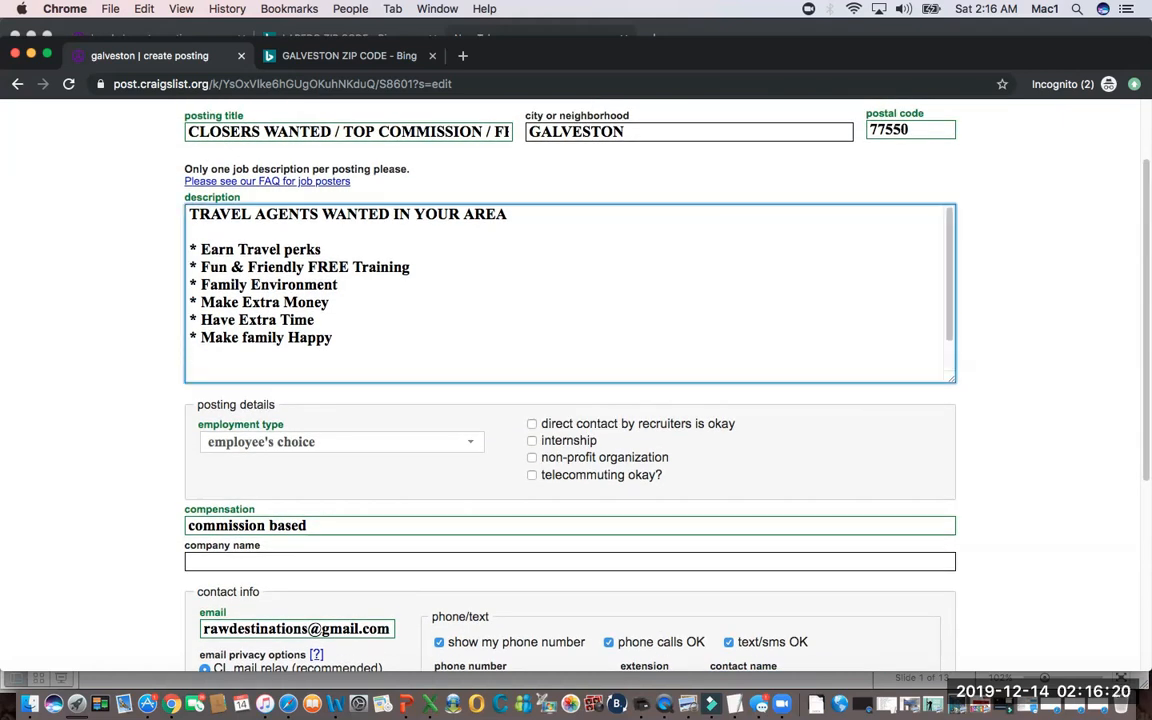
type("FOR MORE INFOR")
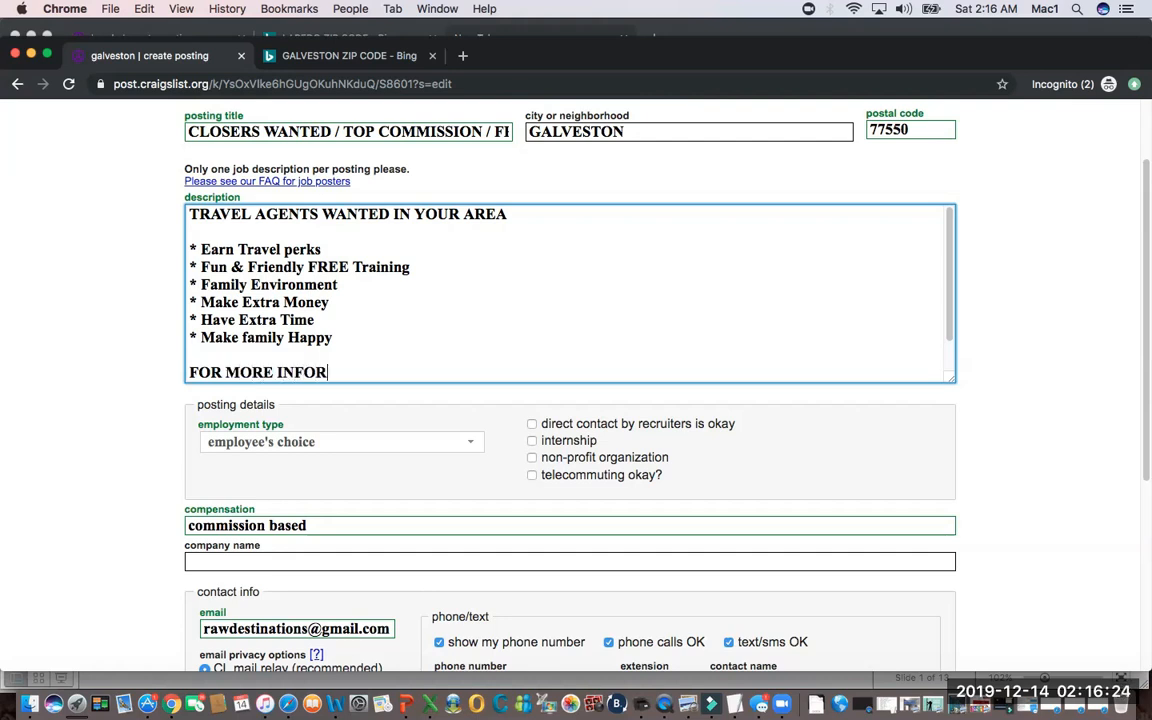
type("MATION")
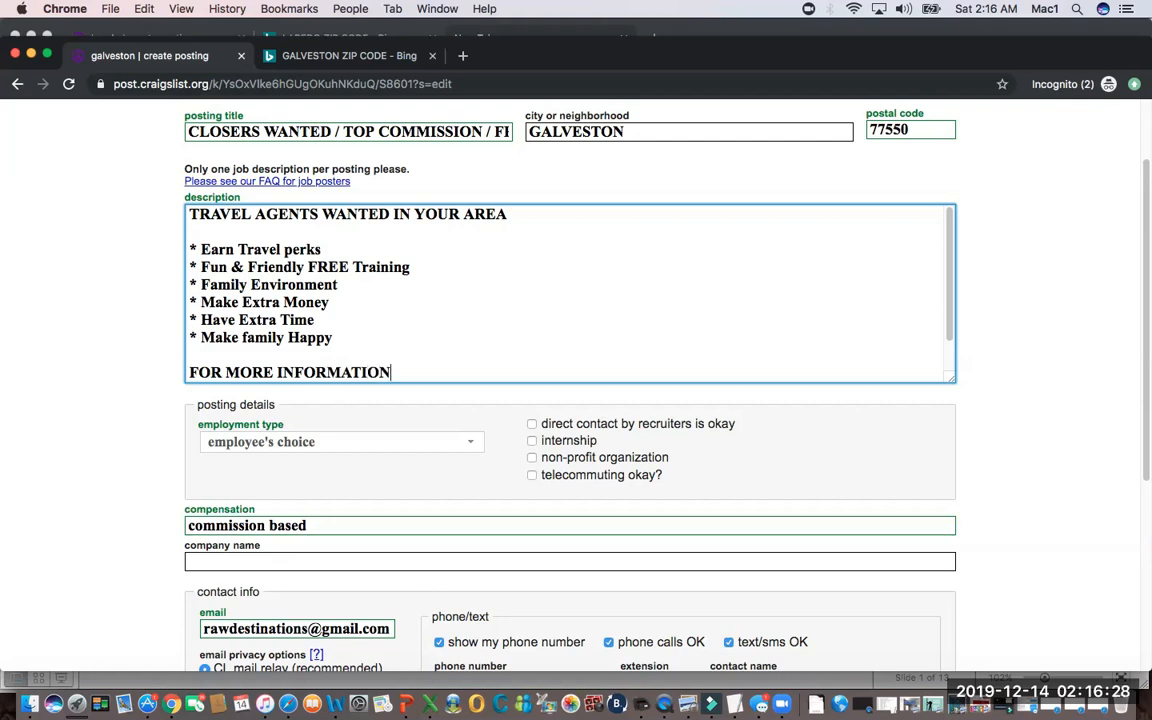
type(":")
key("Return")
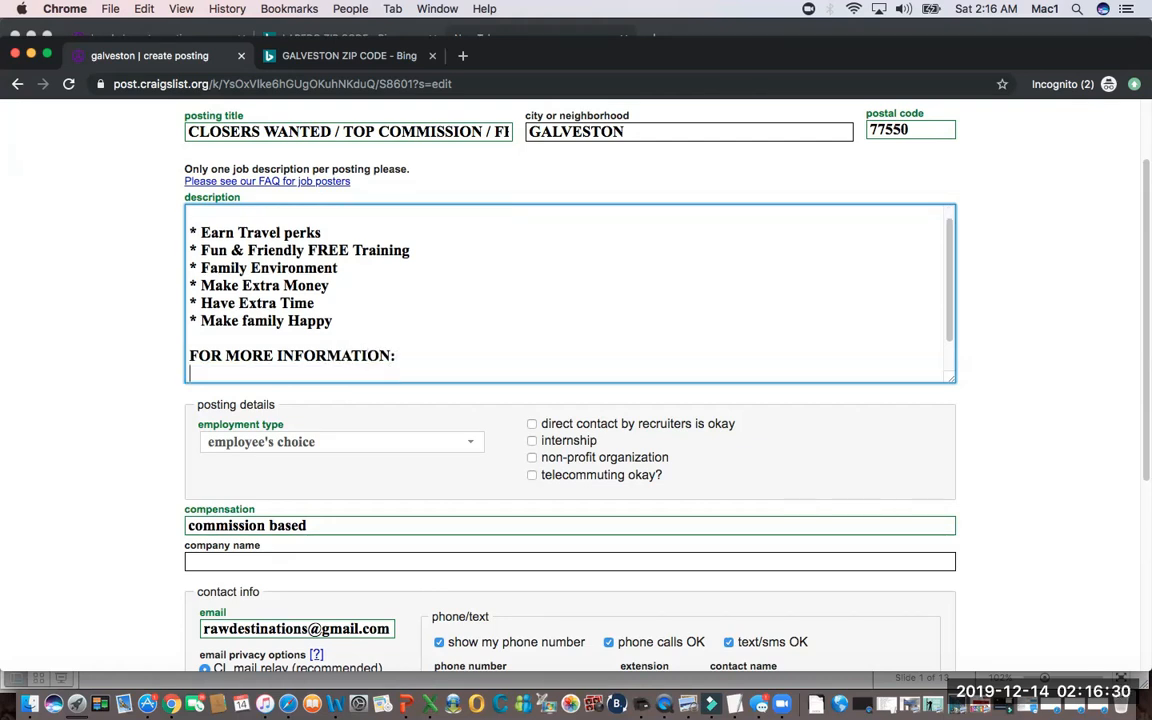
Add the line "TEXT: travel TO:" followed by the contact phone number and start a new line below it.
type("TEXT : travel TO")
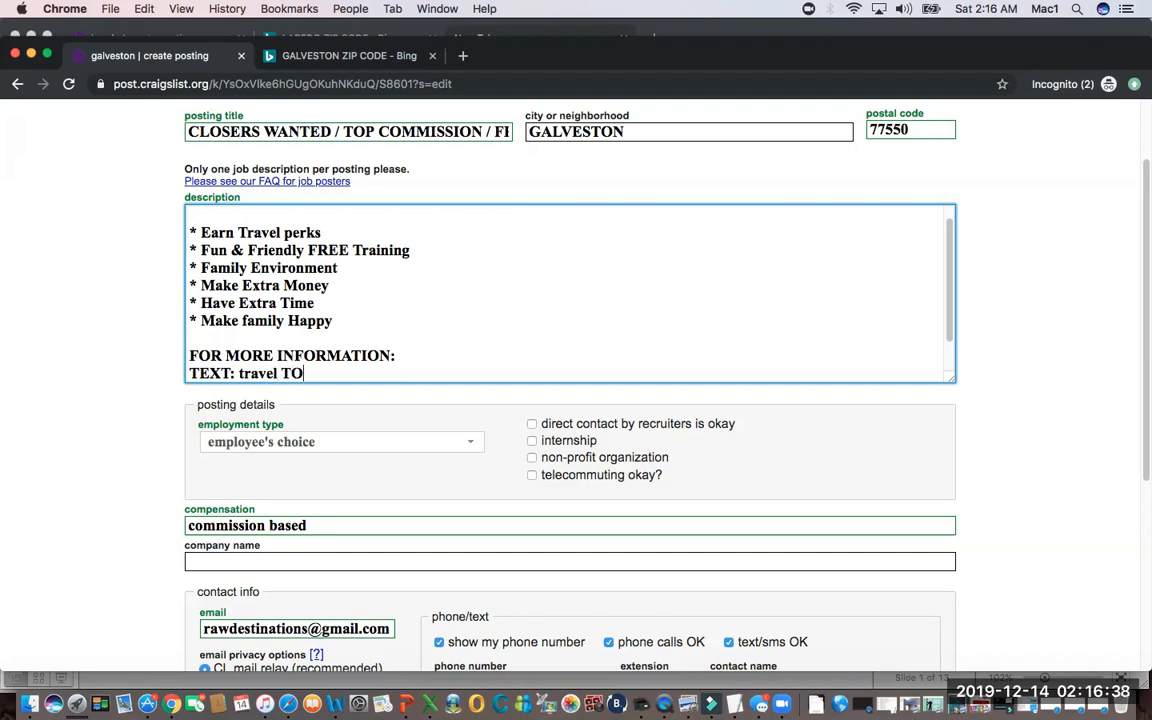
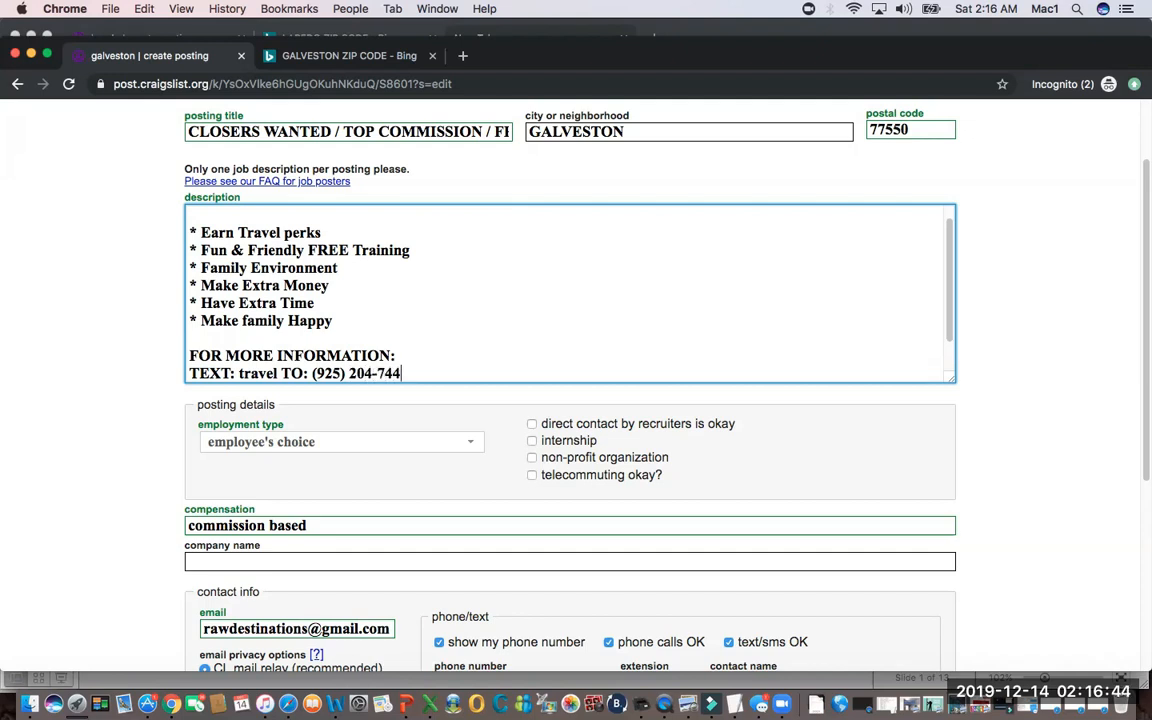
key("Return")
key("Return")
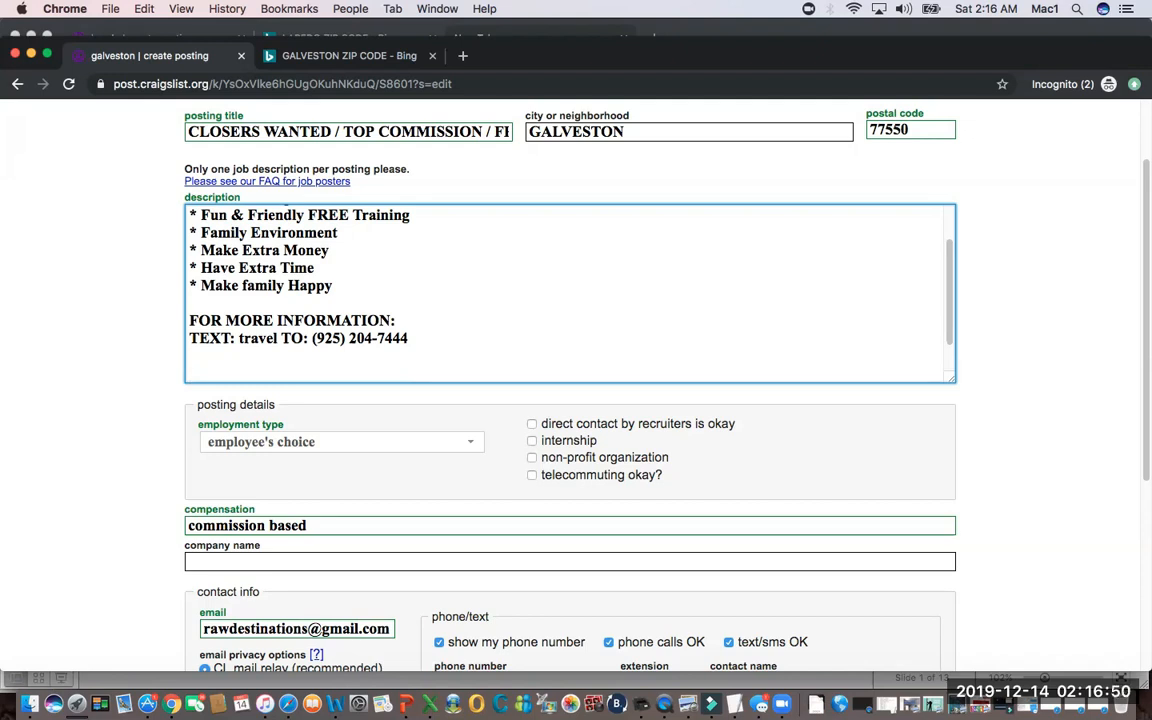
type("or go to www.")
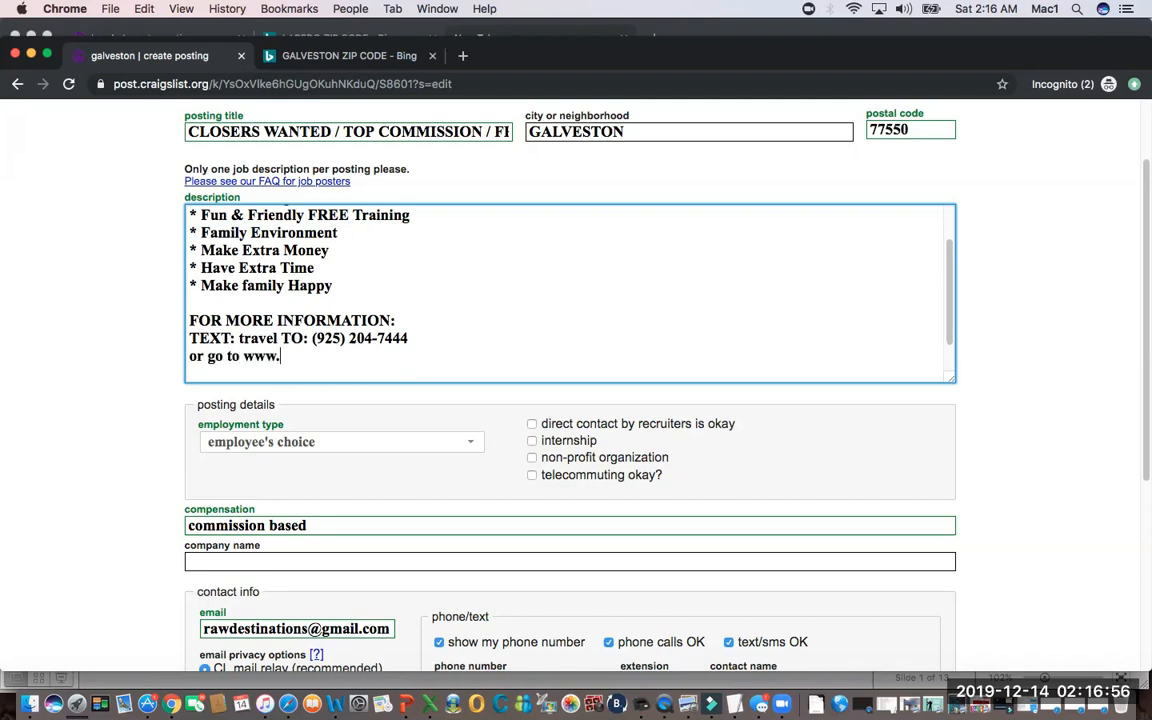
type("TravelAgents")
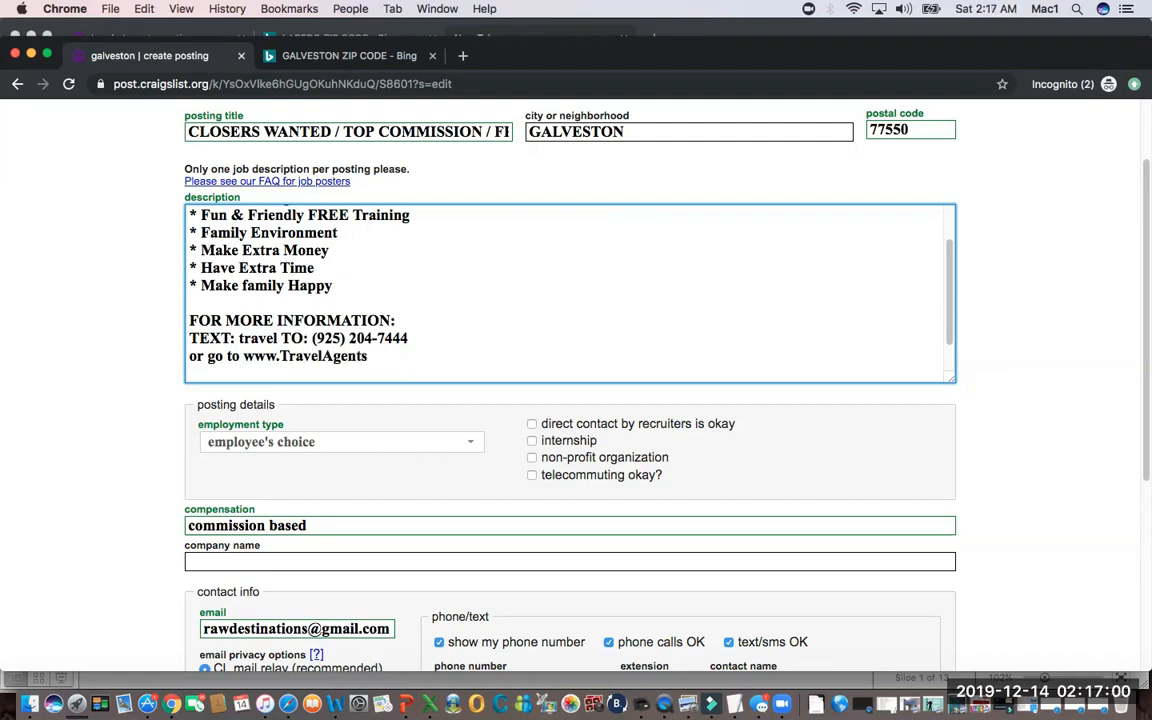
type("Rock.ino")
key("BackSpace")
type("fo")
key("Return")
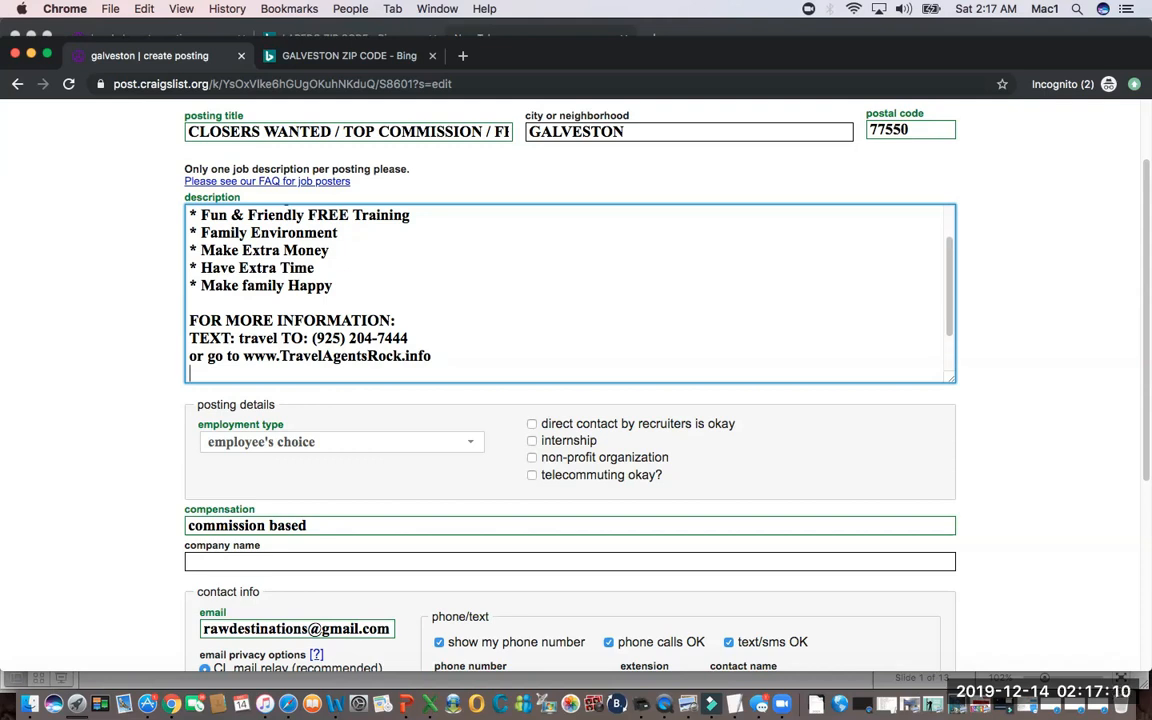
Review the description from its headline through the bullets to the contact lines, and switch back to the presentation slide show.
scroll(570, 292, "down", 3)
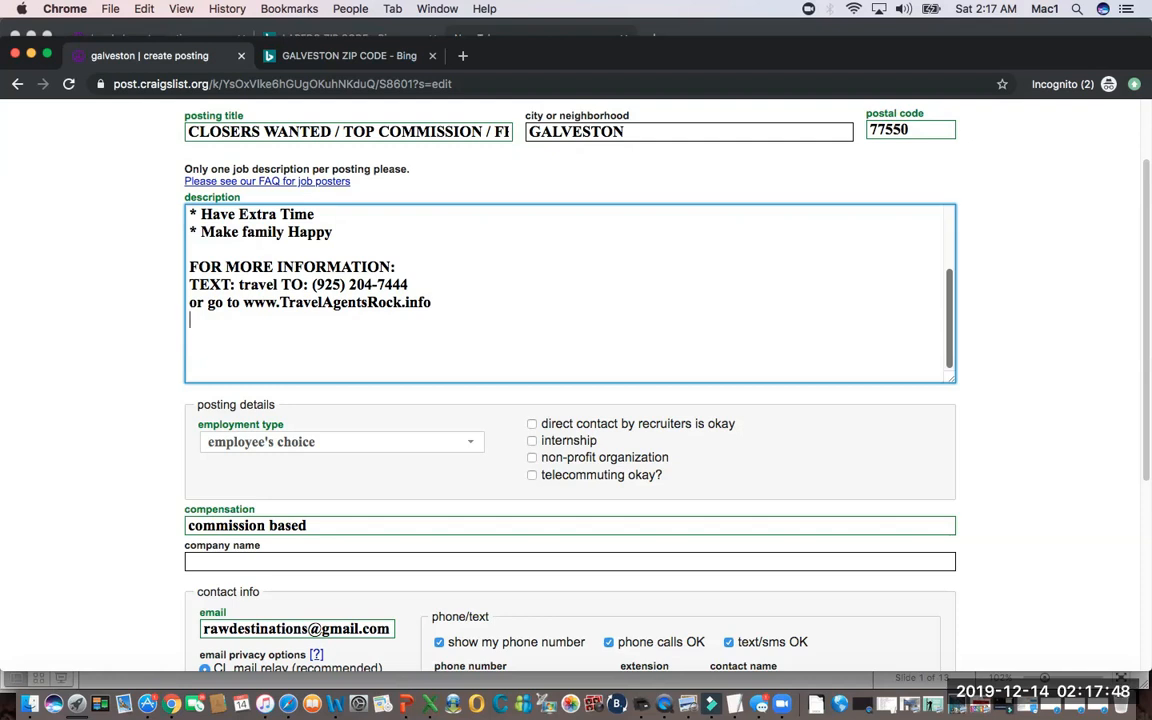
key("Up")
key("Up")
key("Up")
key("Up")
key("Up")
key("Up")
key("Up")
key("Up")
key("Up")
key("Up")
key("Up")
key("Up")
key("Down")
key("Down")
key("Down")
key("Down")
key("Down")
key("Down")
key("Down")
key("Down")
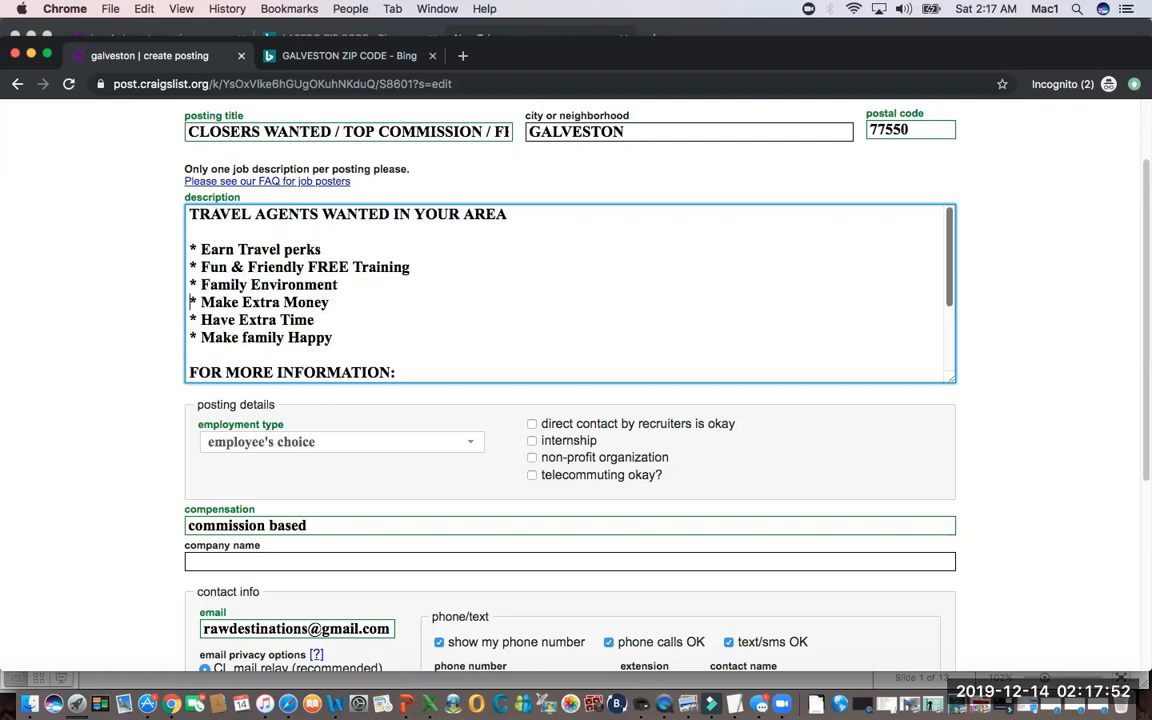
key("Down")
key("Down")
key("Down")
key("Down")
key("Down")
key("Down")
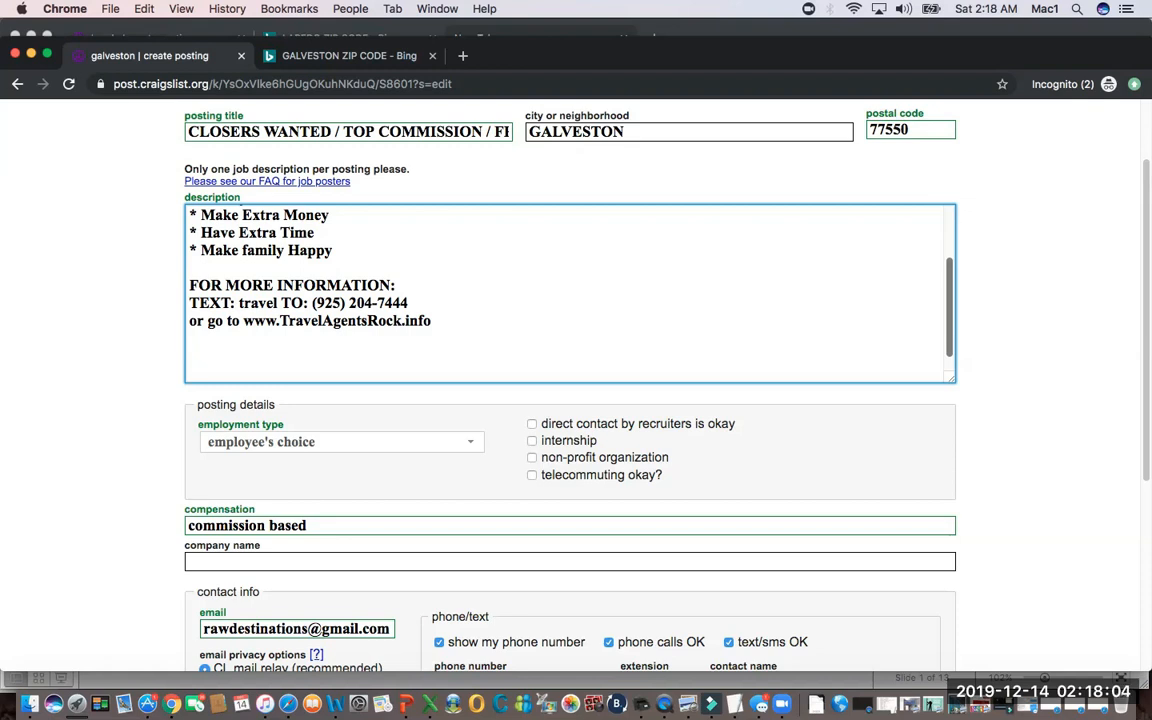
key("super+Tab")
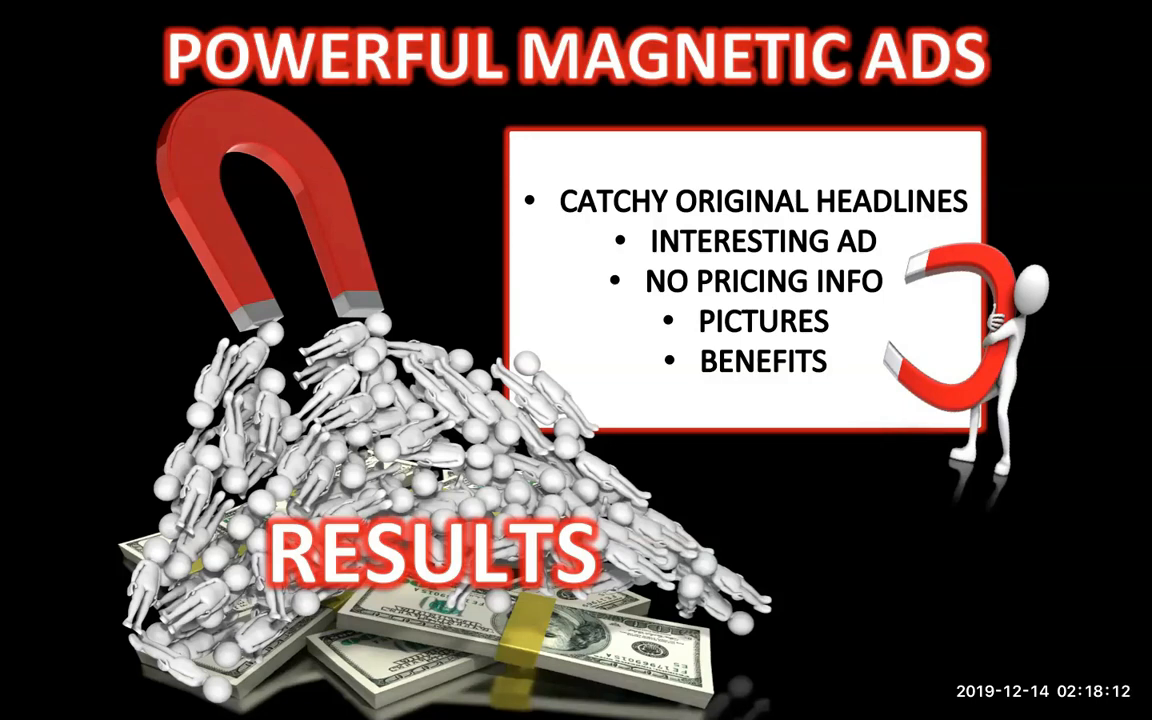
Switch back to the Craigslist posting in Chrome and replace "Have" with "Need" in the "Extra Time" bullet of the description.
key("super+Tab")
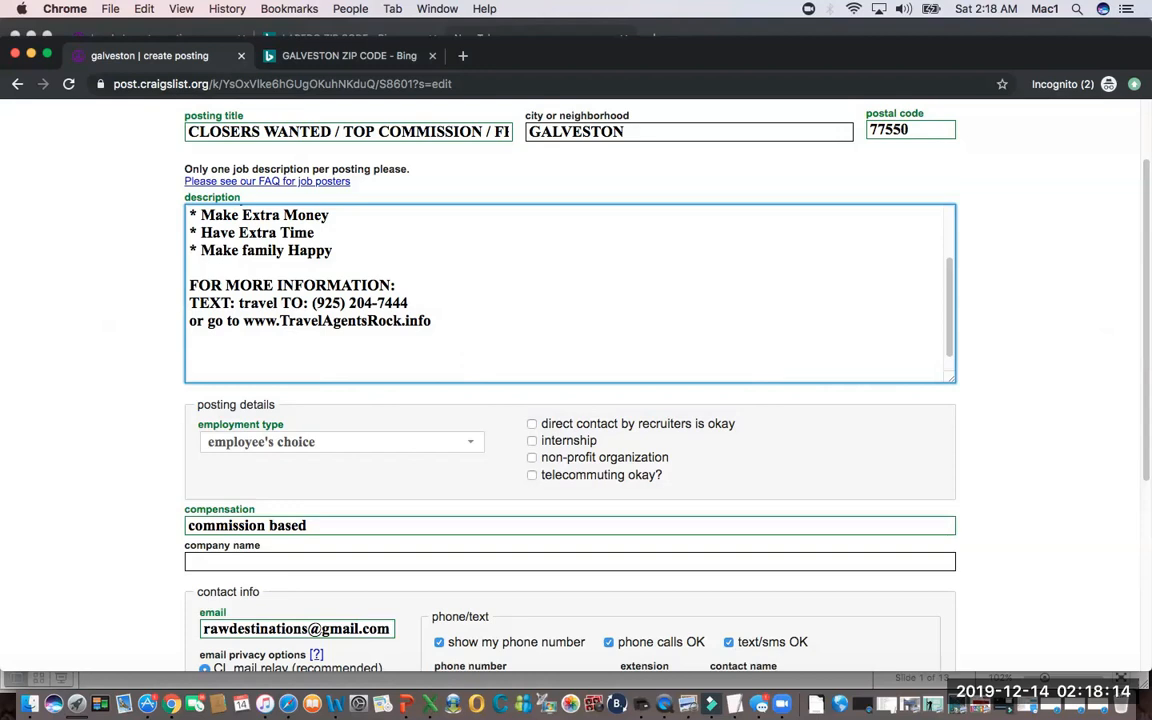
key("Up")
key("Up")
key("Up")
key("Up")
key("Up")
key("Up")
key("Right")
key("Right")
type("Need")
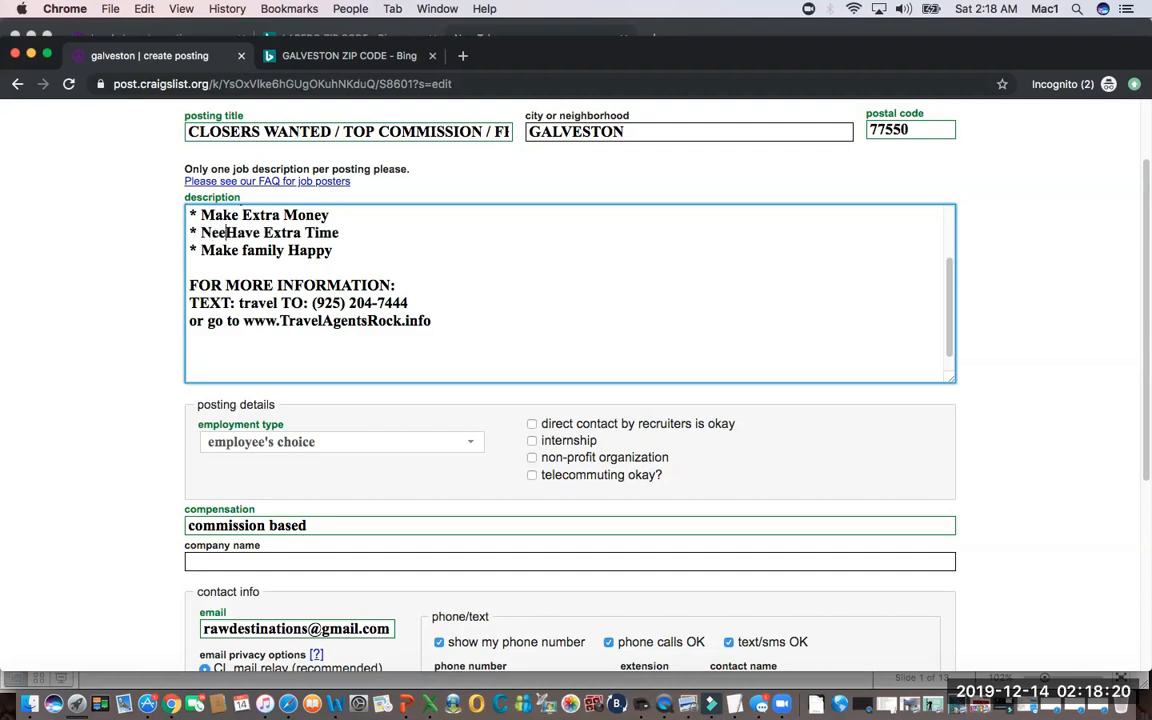
key("Delete")
key("Delete")
key("Delete")
key("Delete")
key("Delete")
key("Delete")
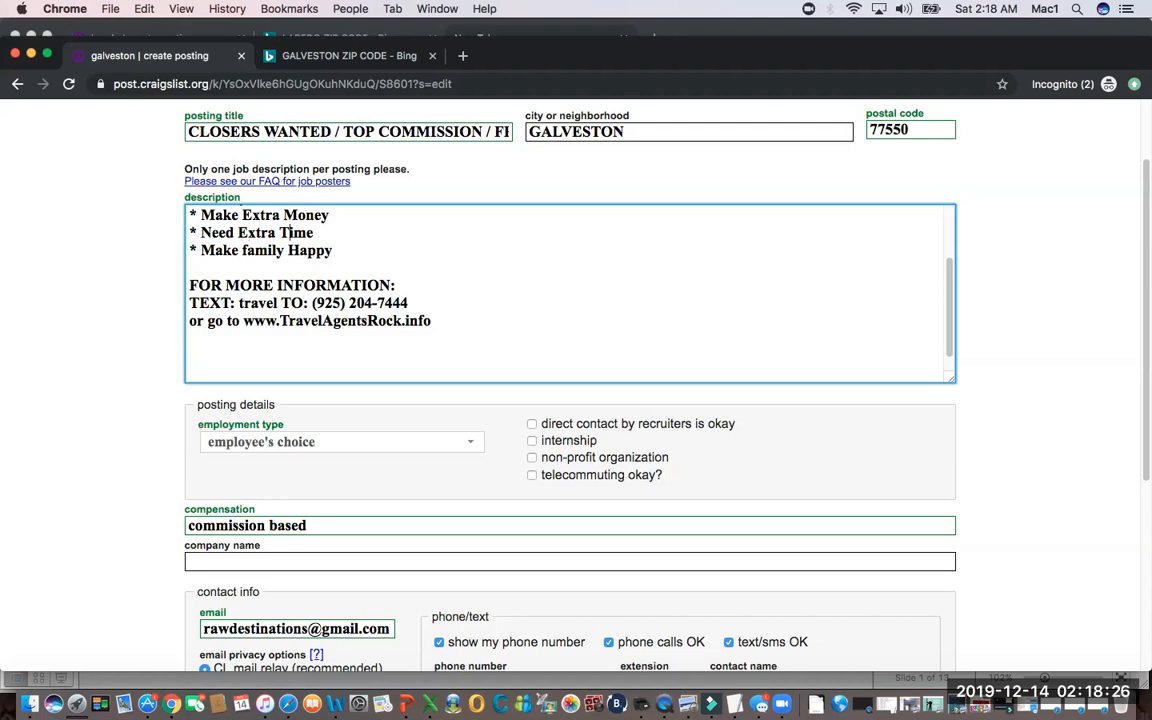
Extend the "Need Extra Time" bullet with "/ Flexible".
type("/ Flexible")
Extend the "Make family Happy" bullet with "/ Family travel", correcting the spelling of "Family".
key("Down")
type("/ Fam")
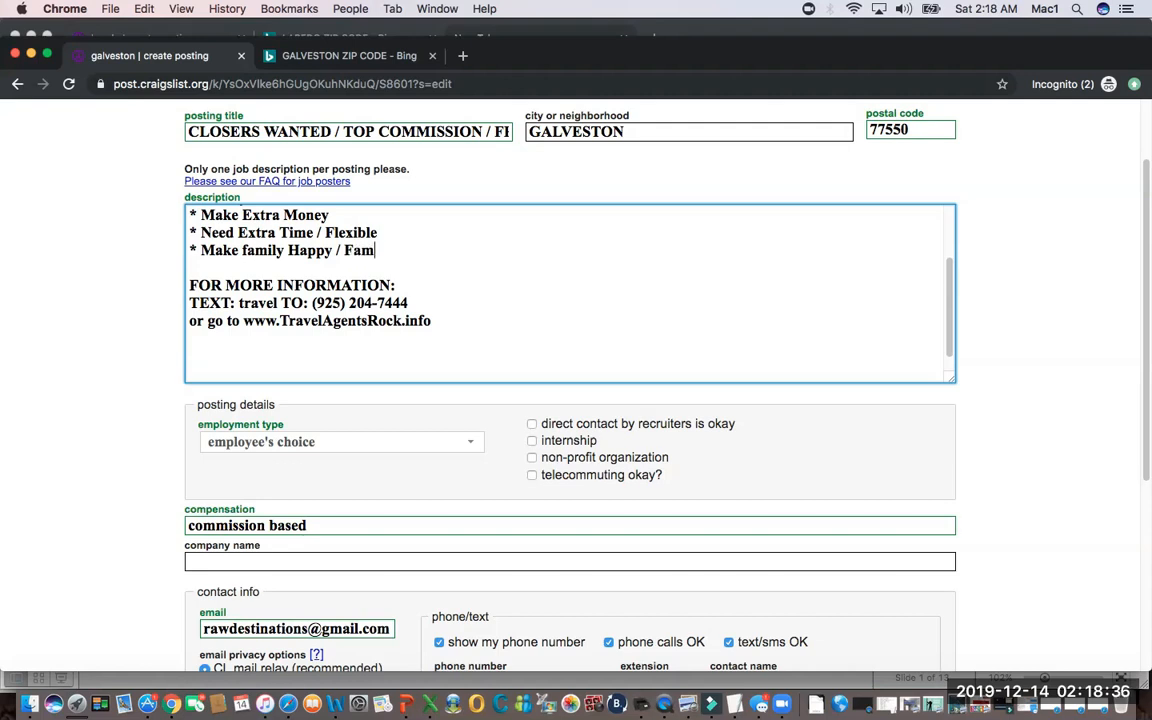
type("ilt travel")
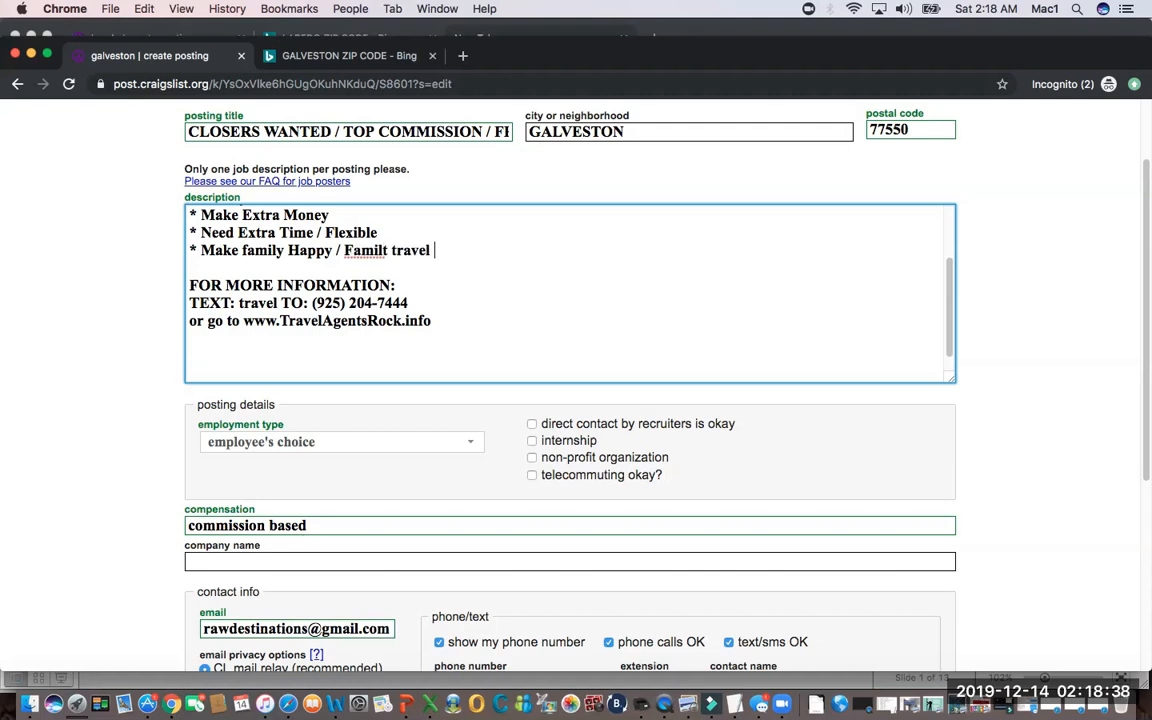
key("Left")
key("Left")
key("Left")
key("Left")
key("Left")
key("Left")
key("Left")
key("Left")
key("BackSpace")
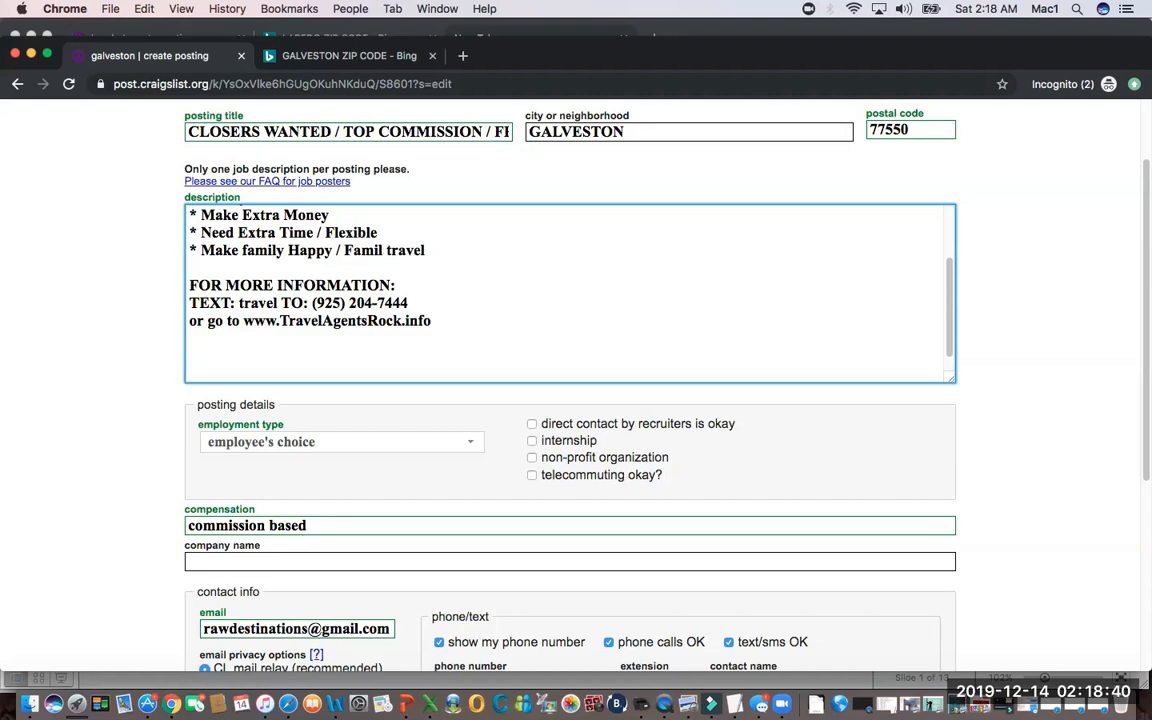
type("y")
Insert a new bullet "* TAX DEDUCTIONS!!!!!!" directly below the "Earn Travel perks" bullet.
key("Up")
key("Up")
key("Up")
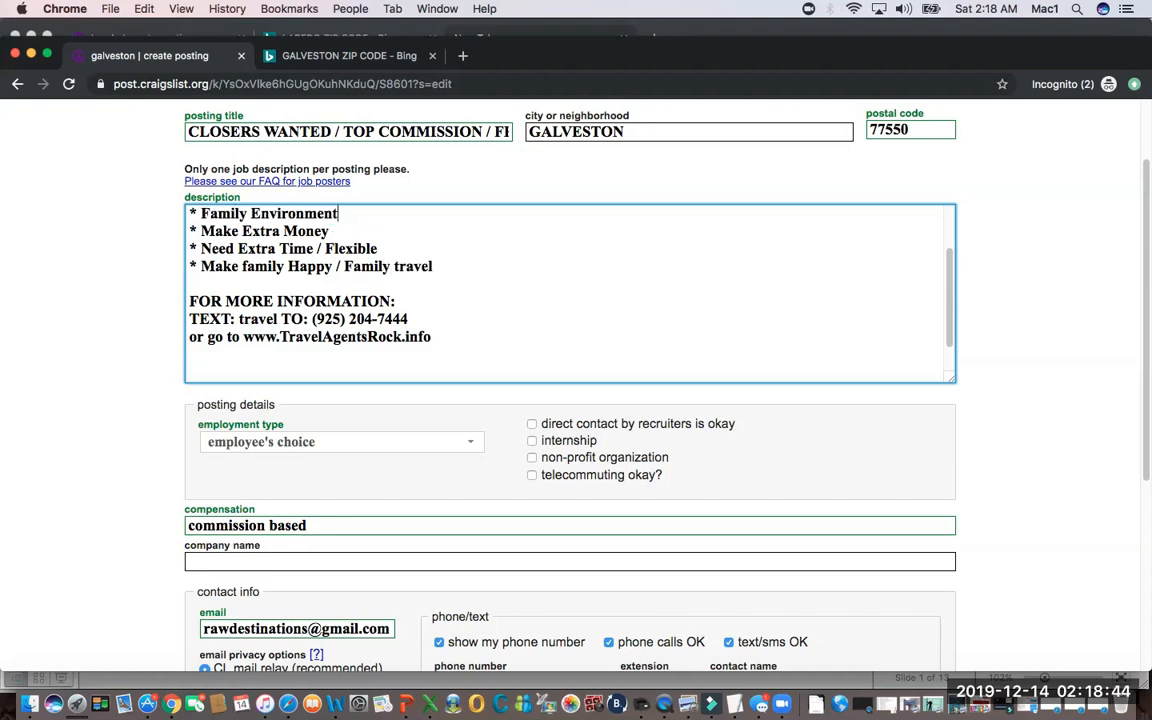
key("Up")
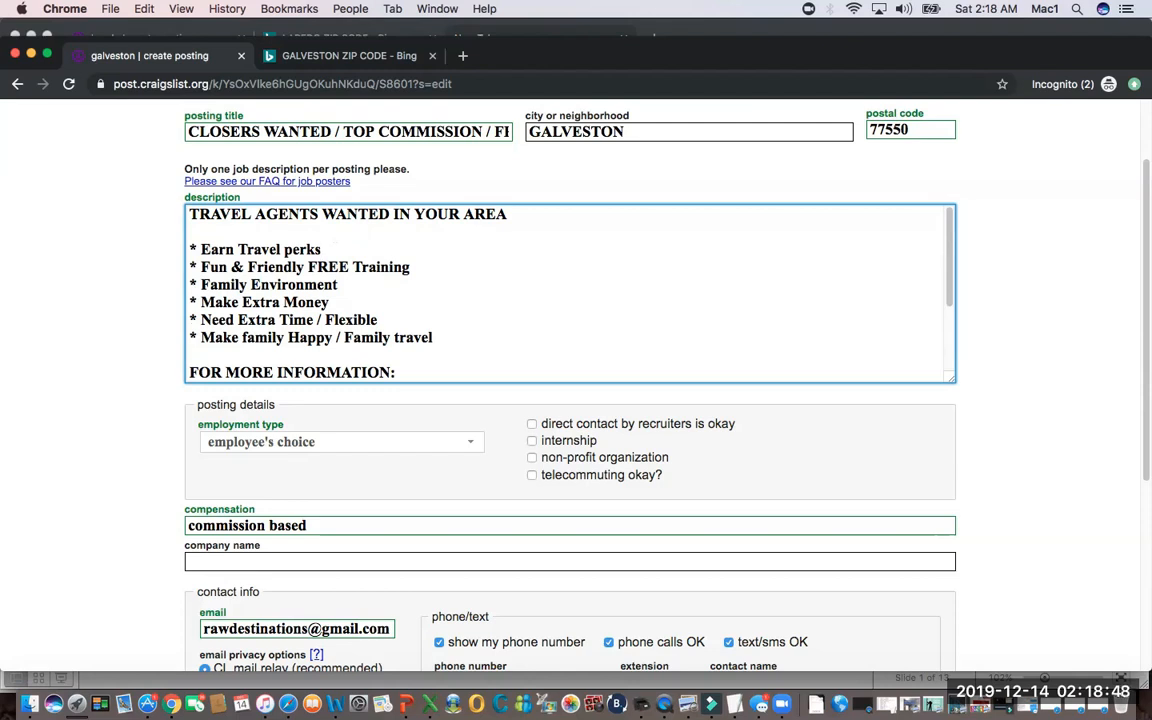
key("Return")
type("* TA")
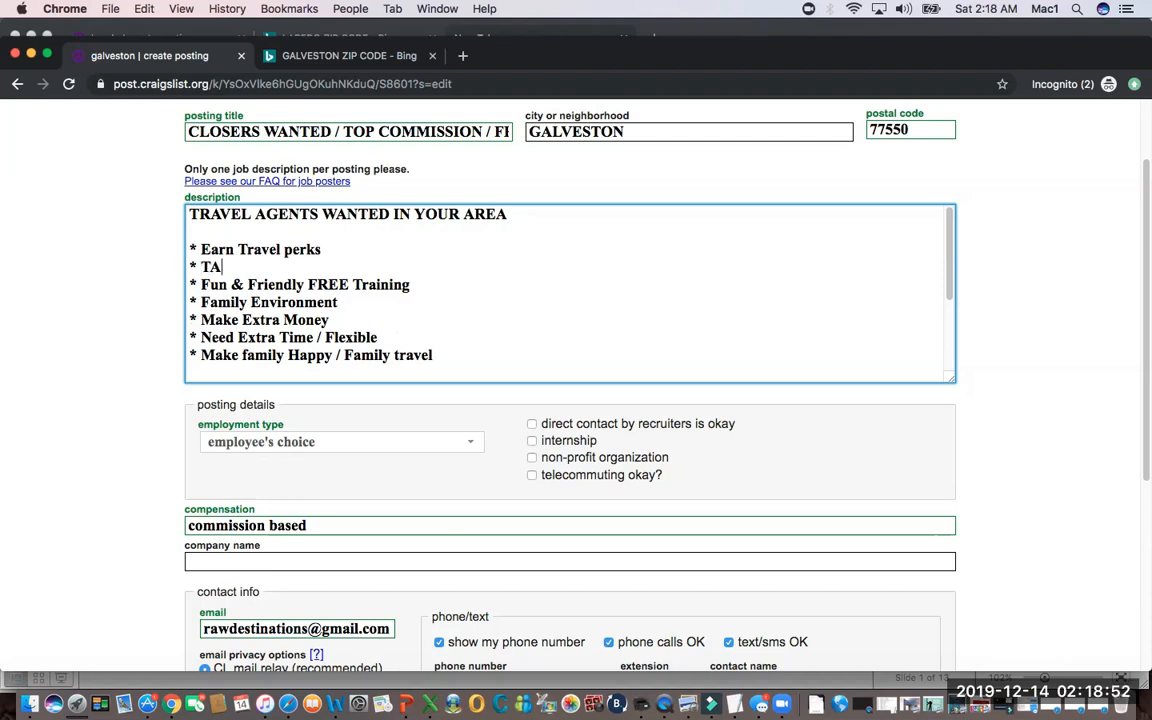
type("X DEDUCTION")
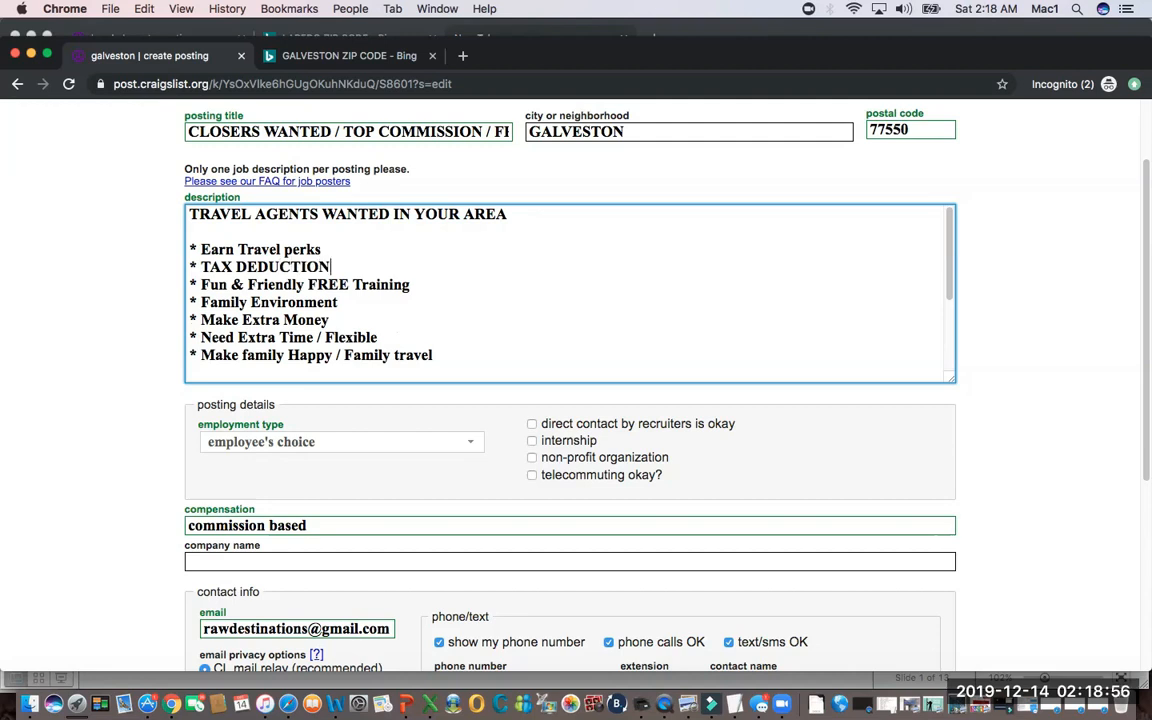
type("S!!!!!!")
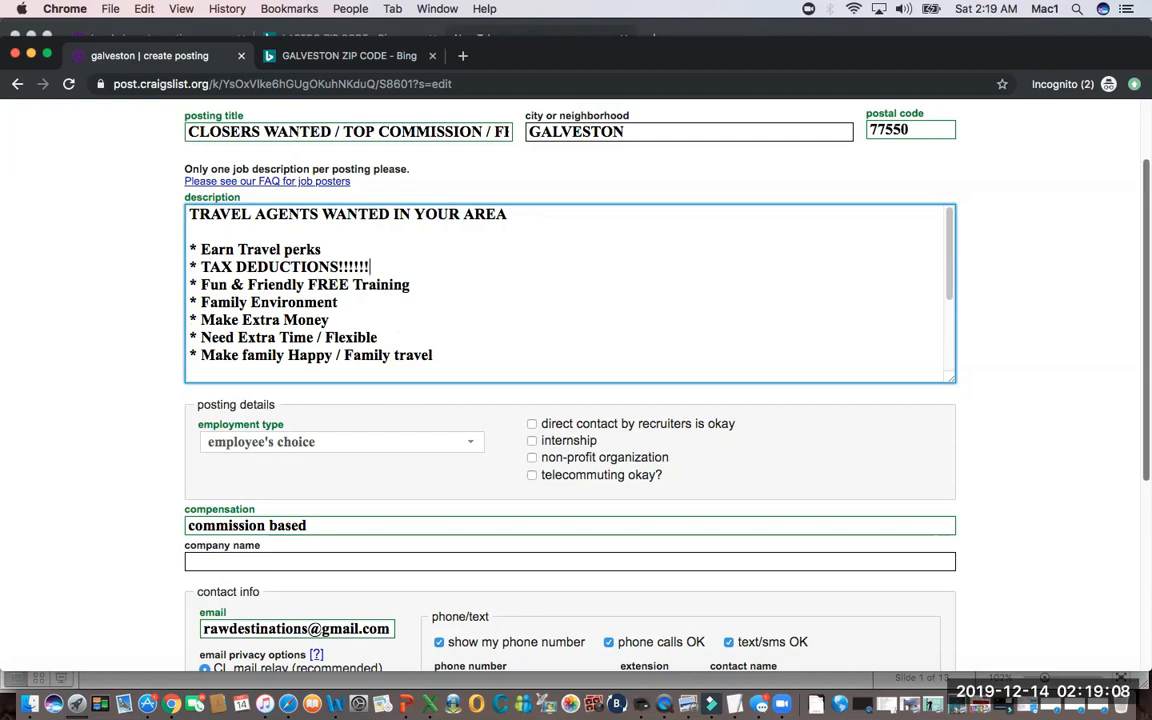
Review the whole description from the headline through the bullets to the contact lines, and switch back to the presentation.
scroll(576, 400, "down", 3)
scroll(570, 390, "up", 5)
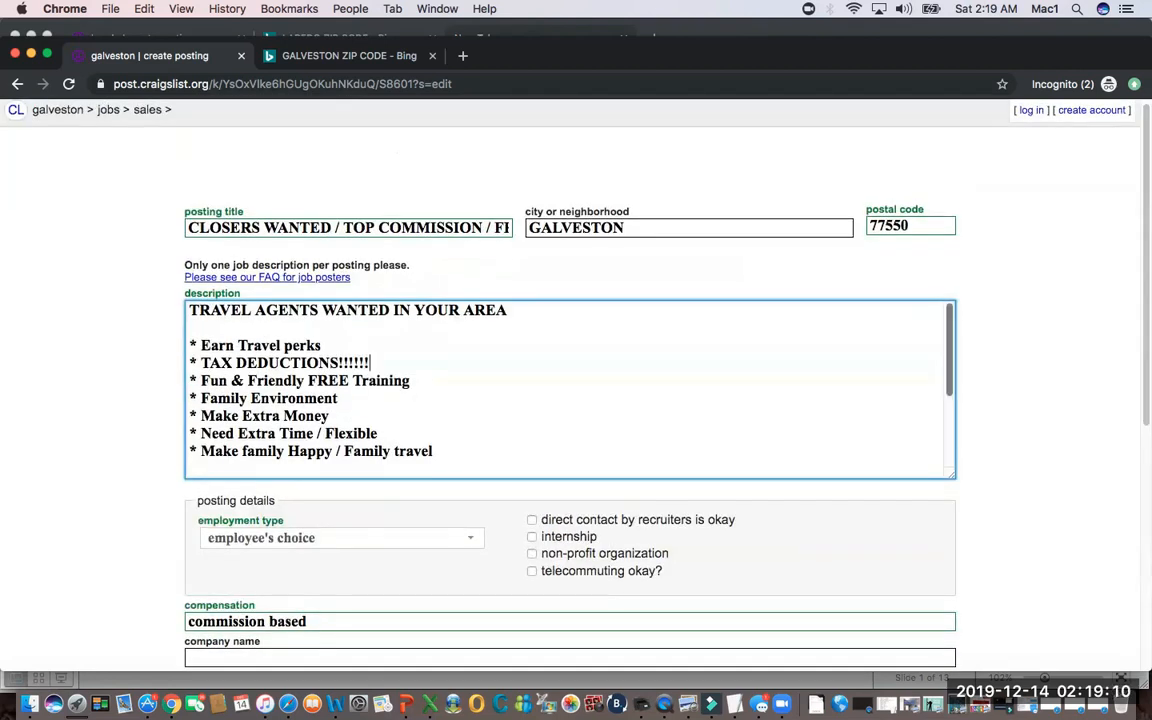
scroll(570, 390, "down", 2)
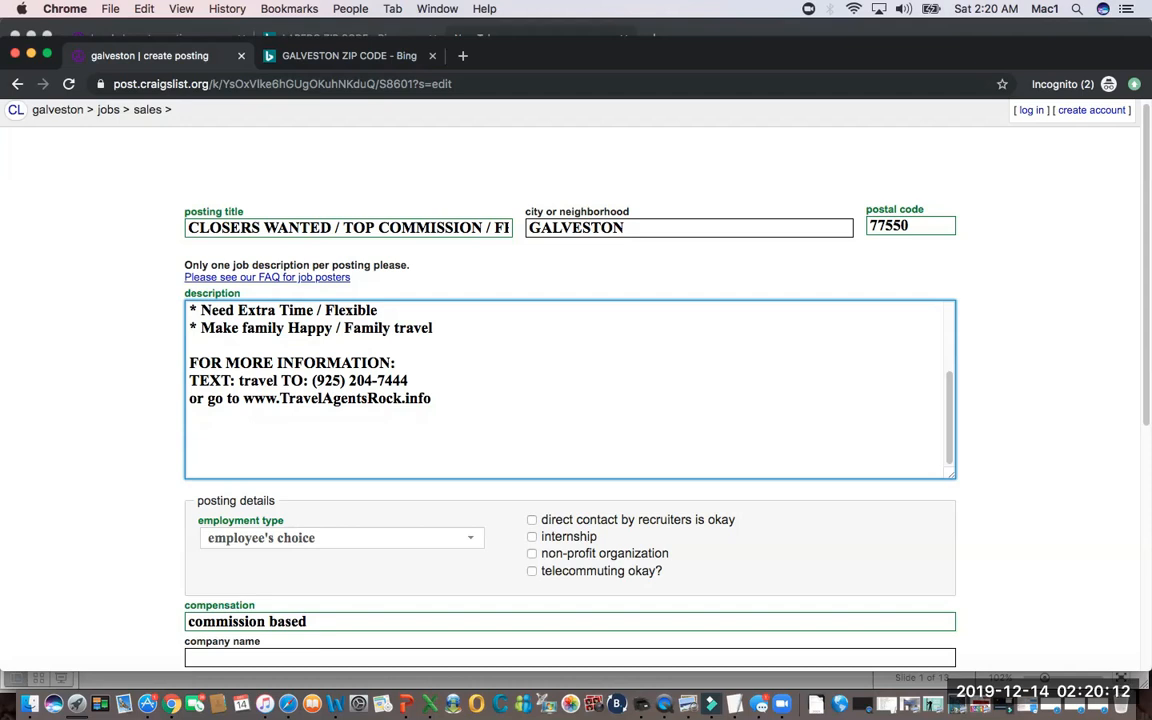
mouse_move(960, 56)
left_mouse_down()
mouse_move(960, 139)
mouse_move(960, 38)
left_mouse_up()
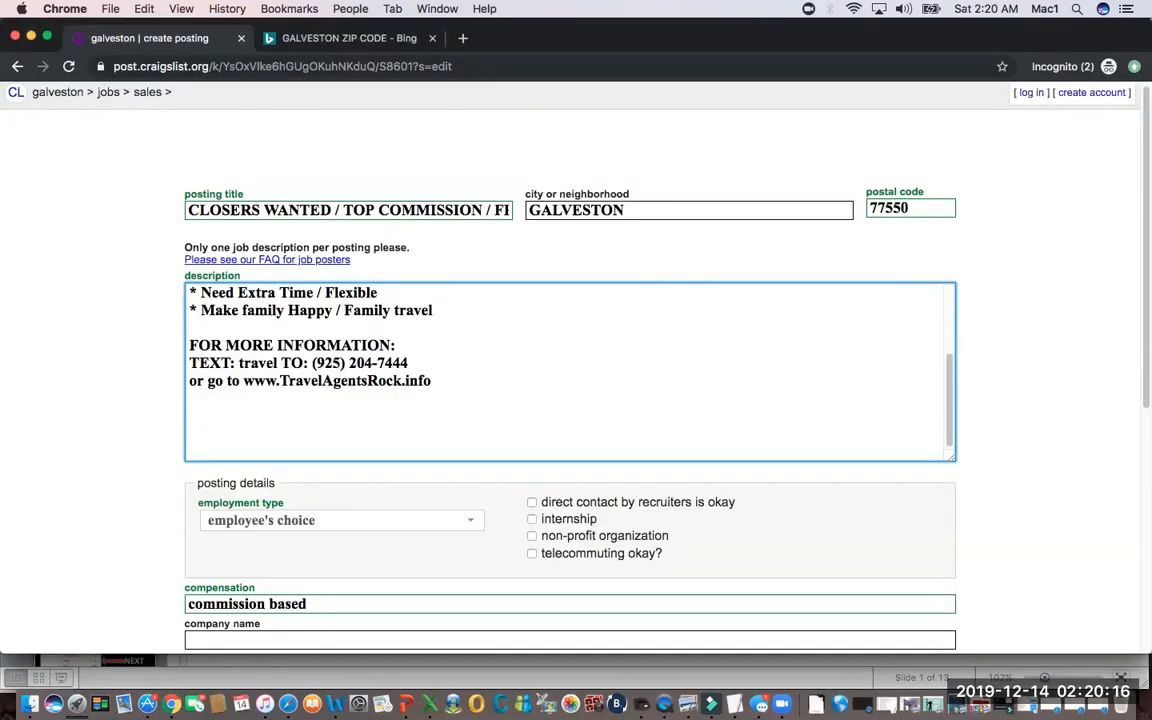
scroll(576, 360, "down", 2)
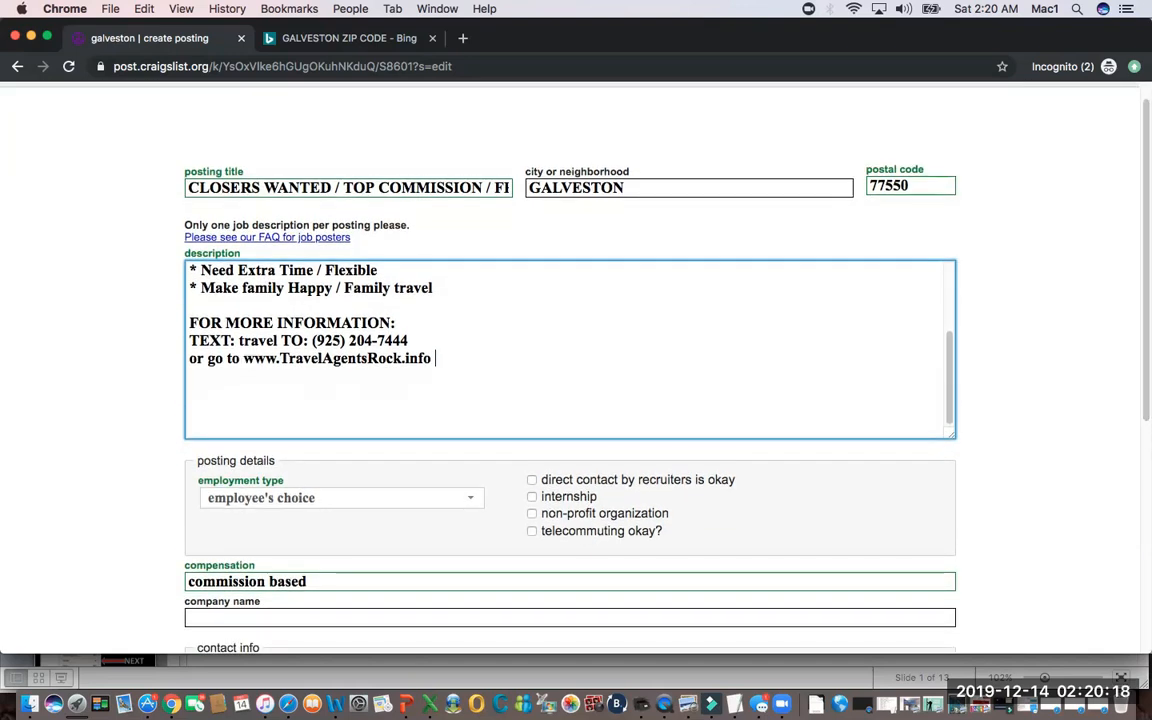
scroll(570, 349, "up", 5)
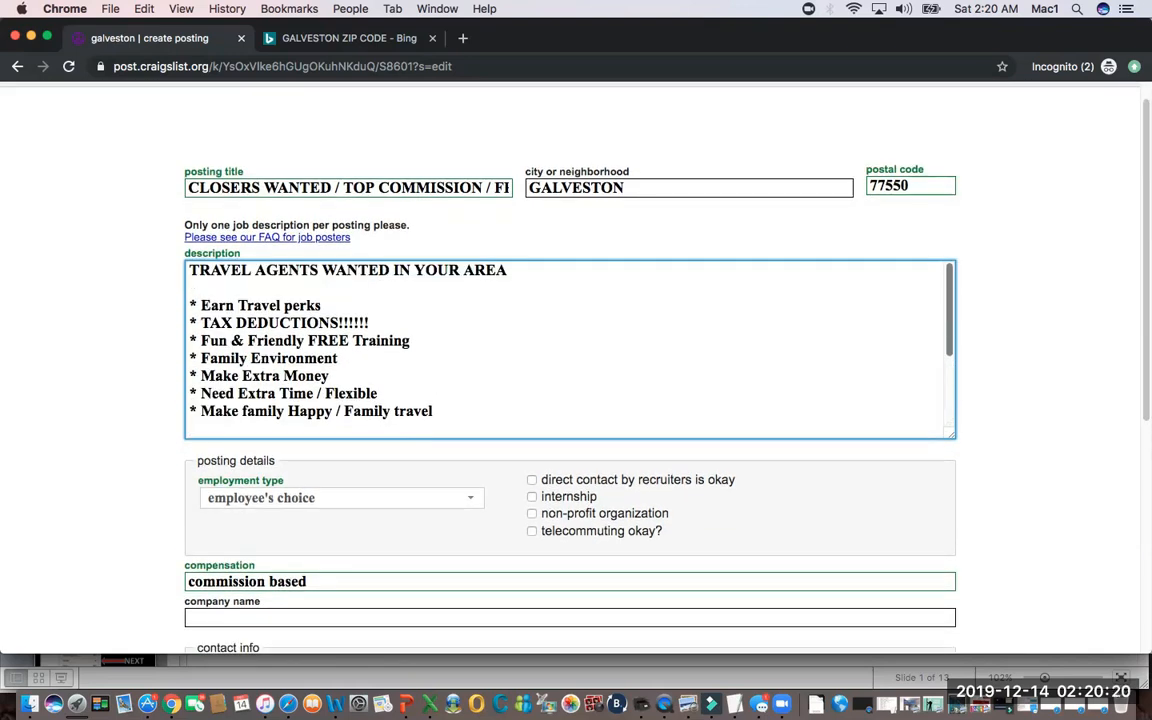
scroll(570, 349, "down", 3)
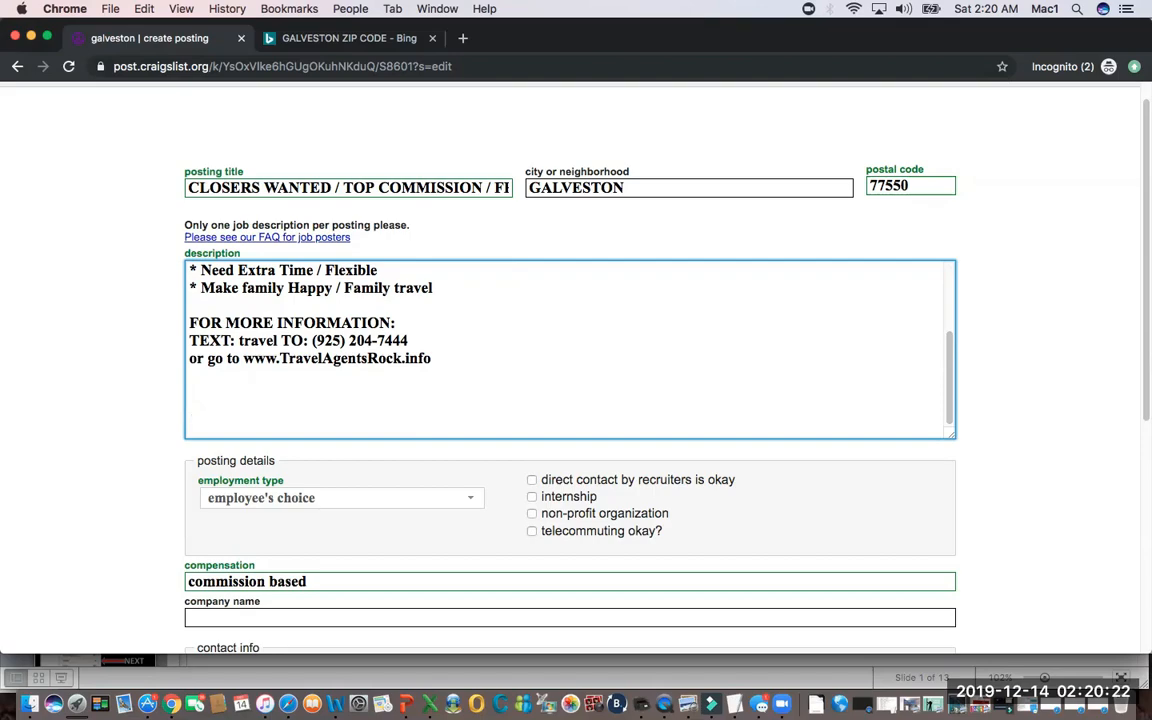
key("super+Tab")
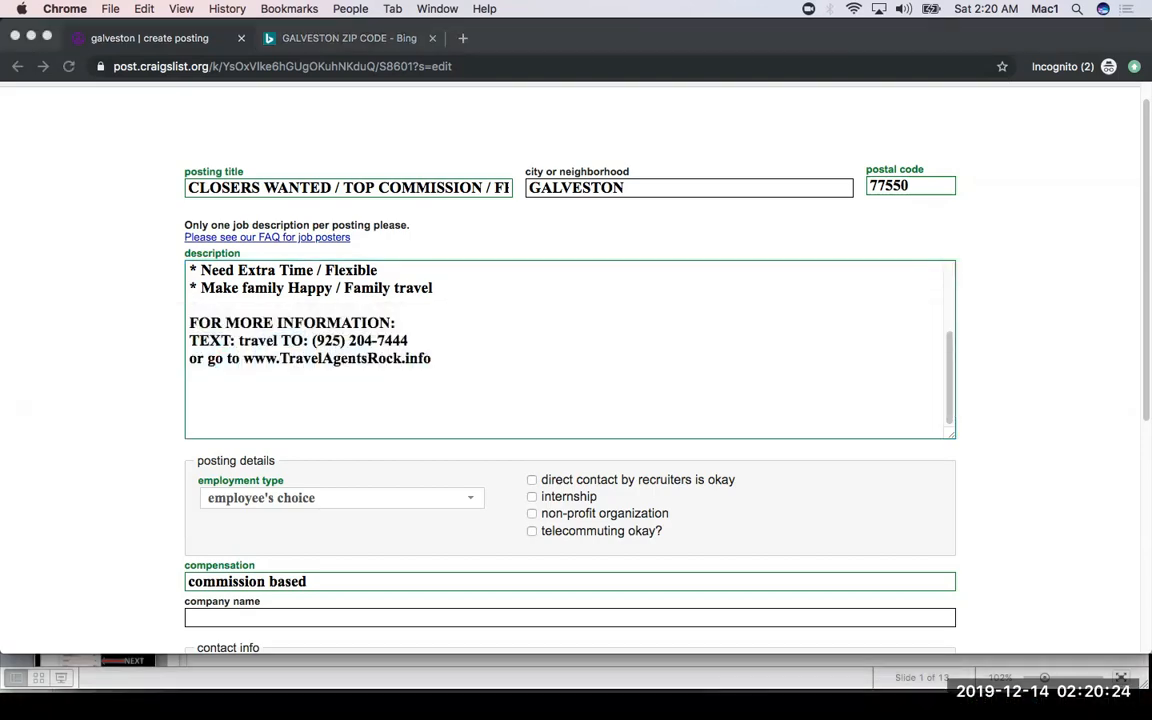